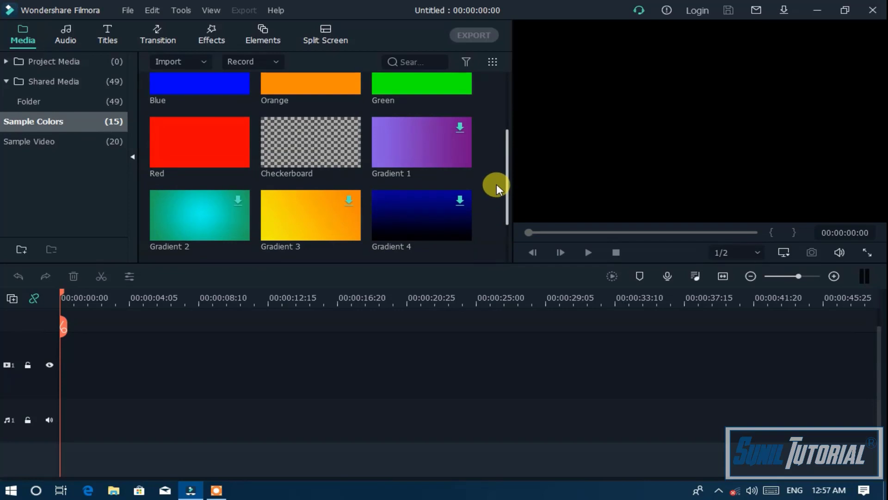
Step: Place the Snapshot_7 gradient image from the shared media folder at the start of the first video track
scroll(498, 179, "up", 3)
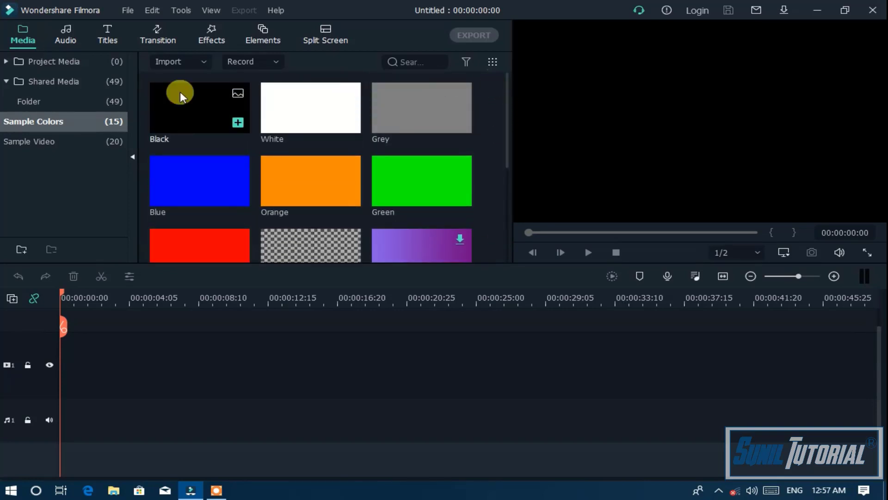
left_click(104, 101)
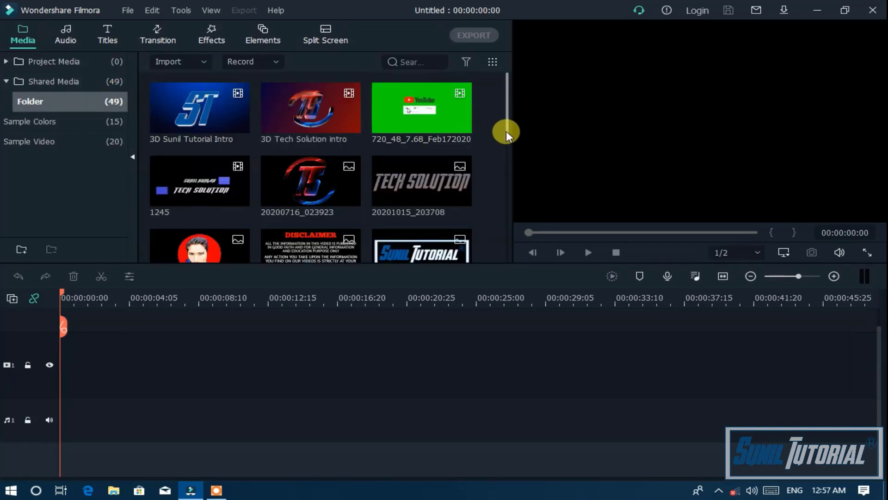
left_click_drag(506, 131, 490, 270)
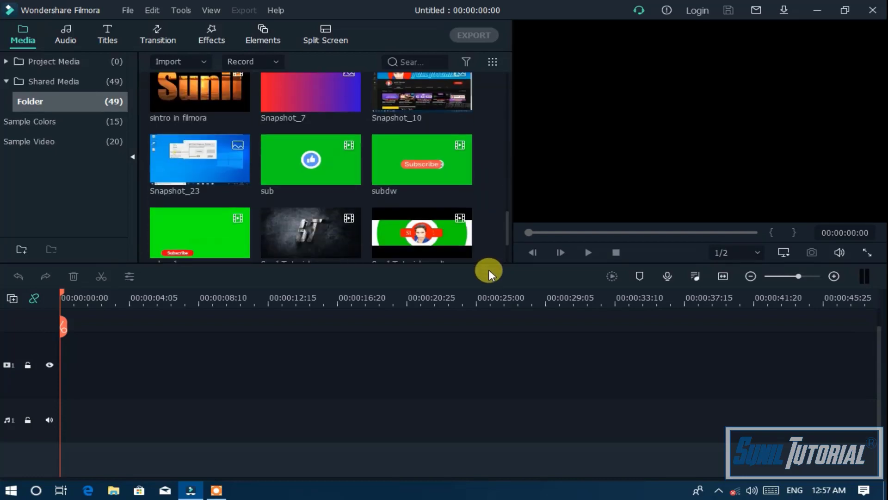
left_click_drag(287, 96, 42, 373)
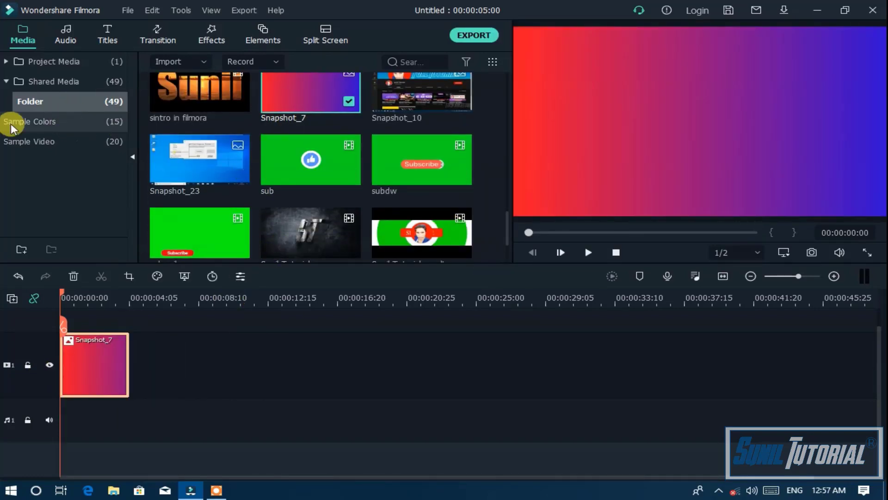
Step: Add the White sample color on the track above Snapshot_7 and extend both clips to 00:00:22:05
left_click(34, 120)
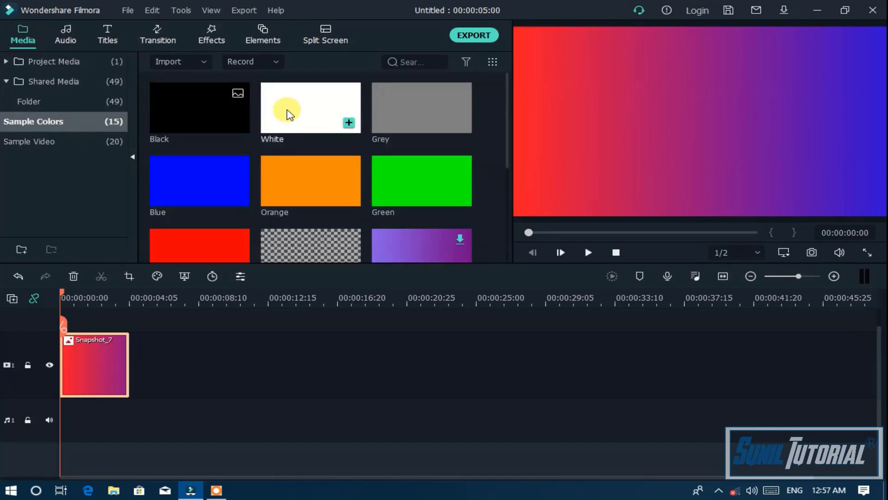
left_click_drag(287, 113, 42, 313)
left_click(160, 379)
left_click_drag(180, 329, 364, 397)
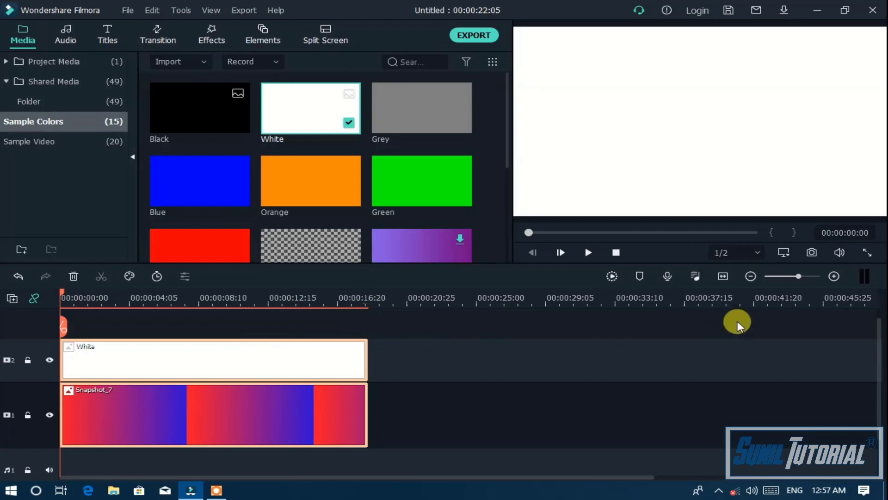
left_click_drag(874, 376, 874, 367)
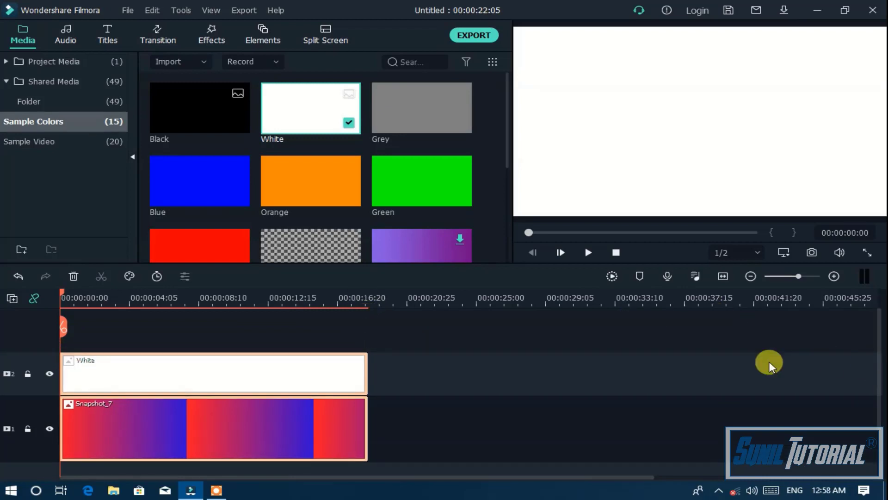
left_click(134, 326)
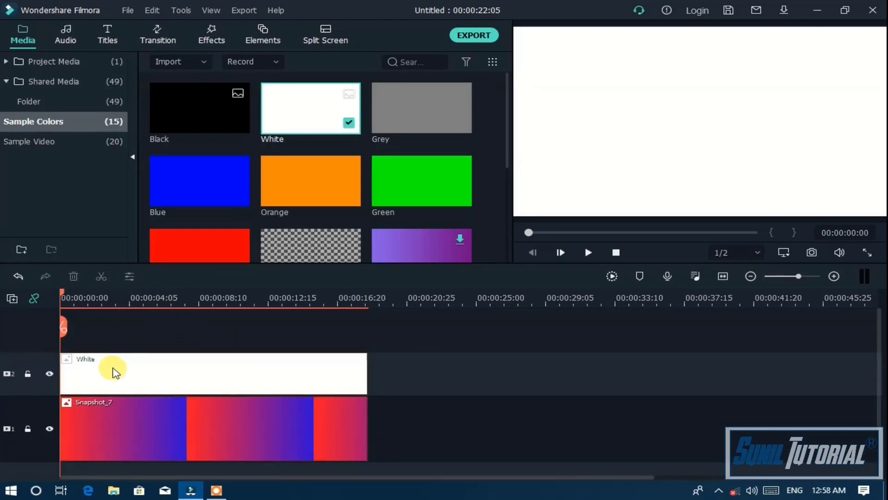
Step: Crop the White clip with a custom ratio to a horizontal central band of about 1920 x 411
right_click(115, 368)
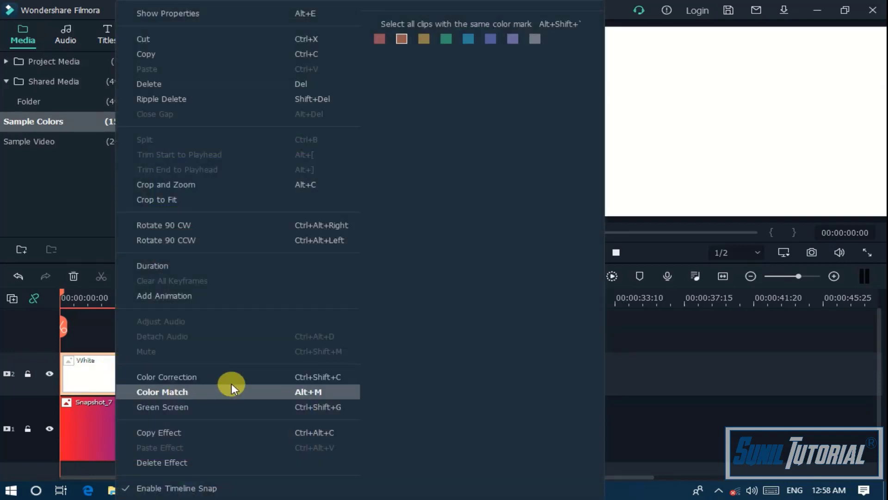
left_click(215, 184)
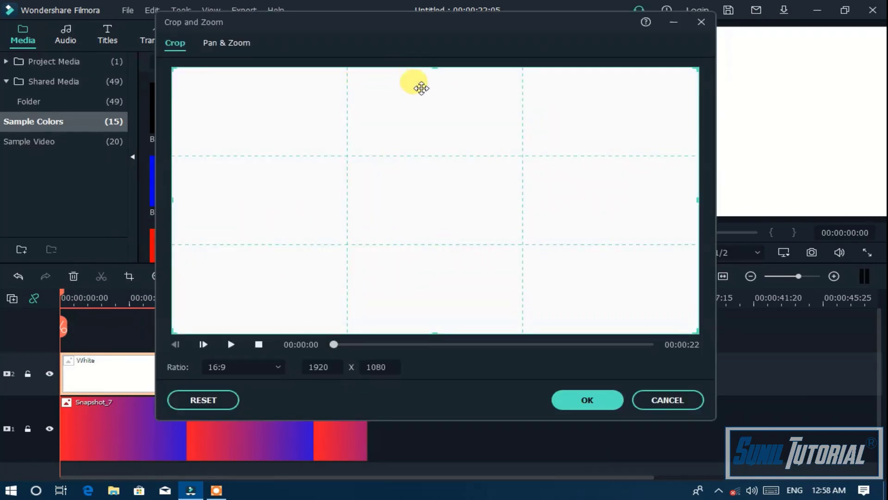
left_click(263, 367)
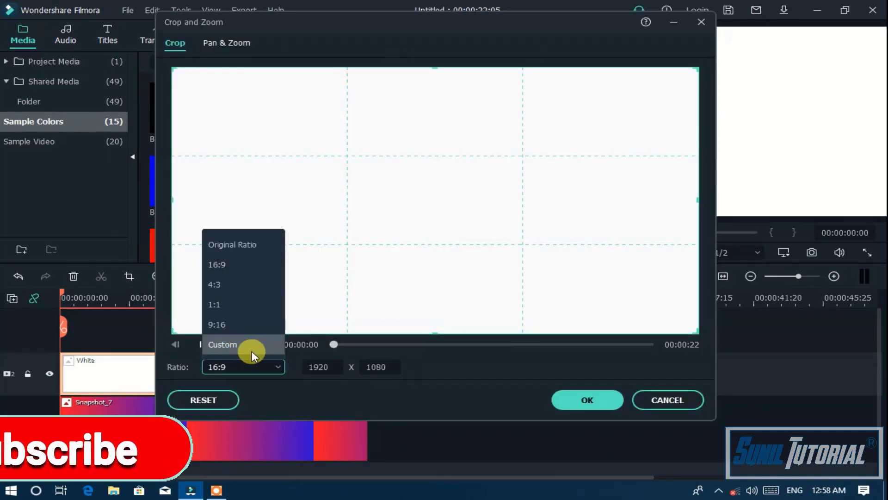
left_click(252, 351)
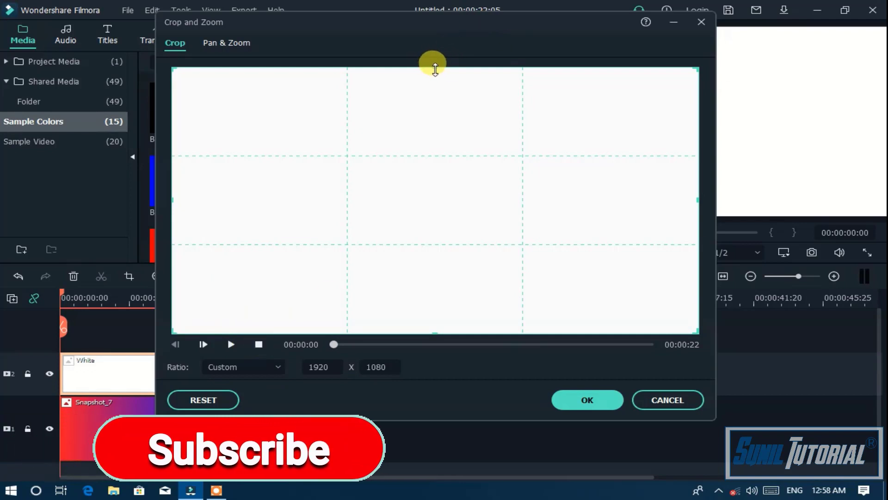
left_click_drag(431, 66, 388, 174)
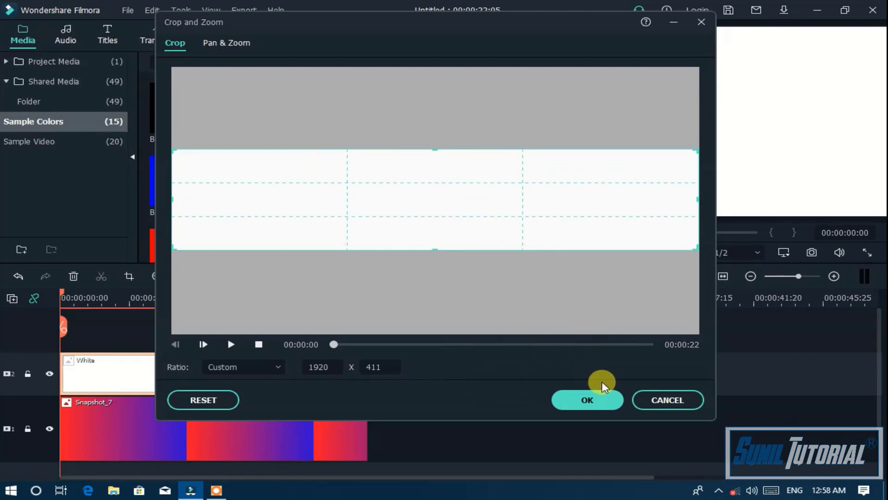
left_click(586, 399)
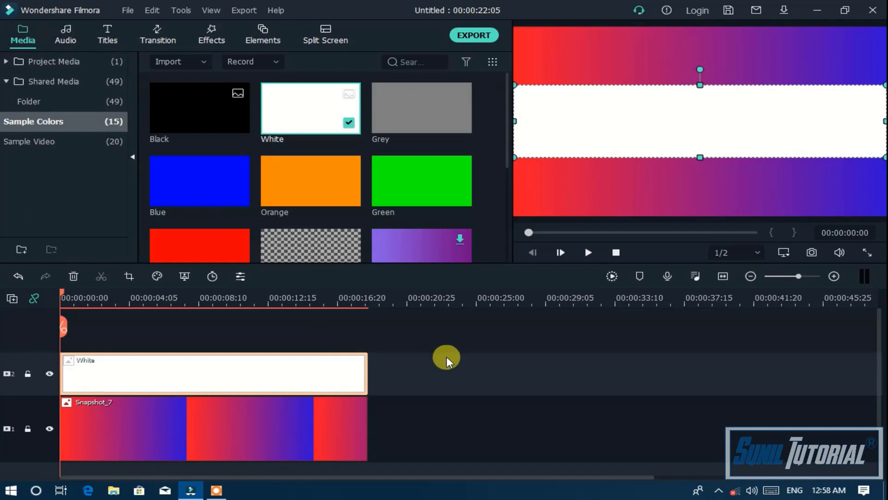
left_click(384, 335)
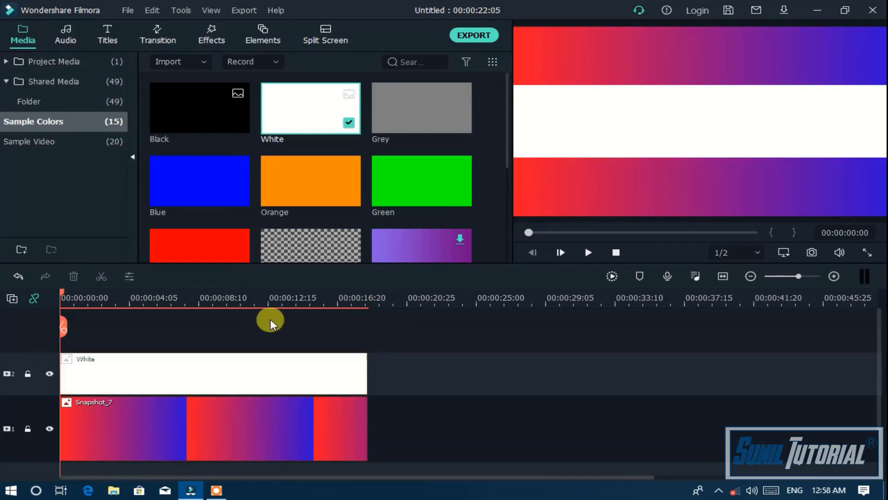
Step: Place three 3D Sunil Tutorial Intro clips end to end on track 3, trimming the last to the end of the White clip
left_click(55, 62)
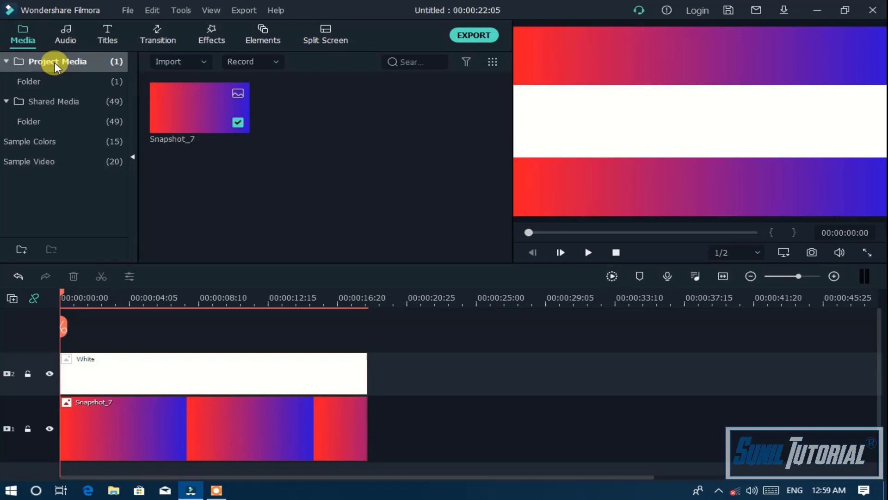
left_click(72, 120)
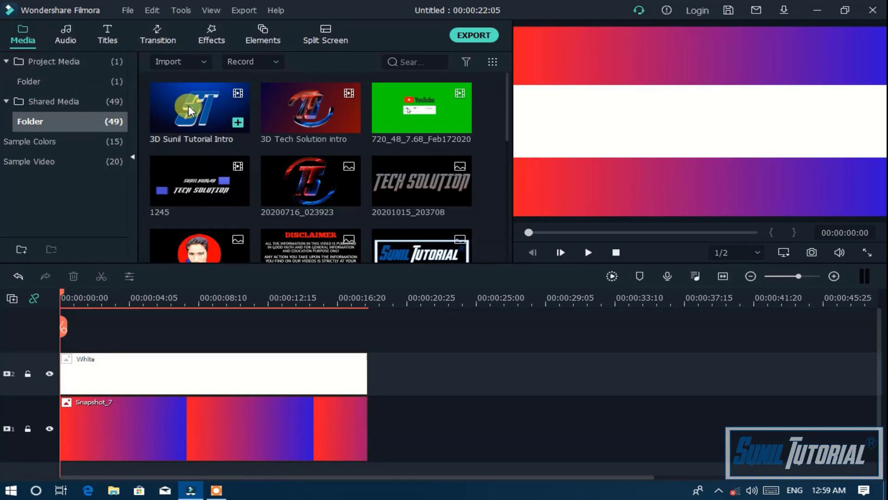
left_click_drag(188, 105, 83, 337)
left_click(345, 266)
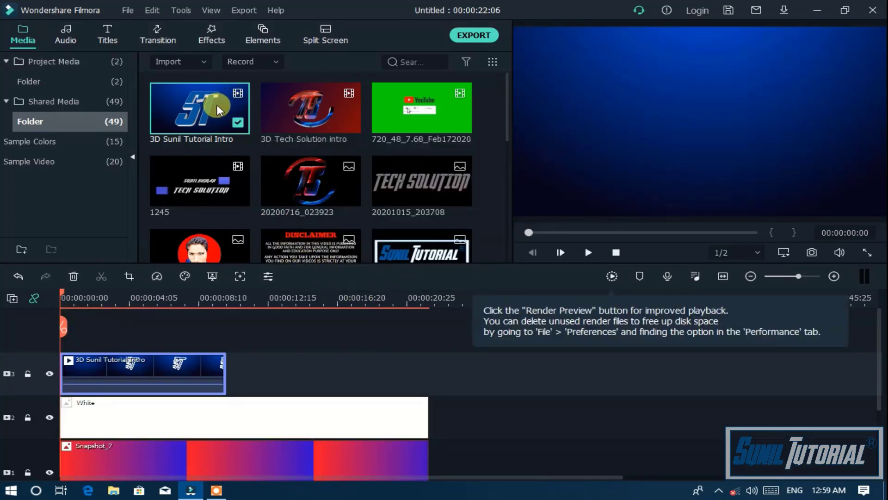
left_click_drag(212, 93, 227, 384)
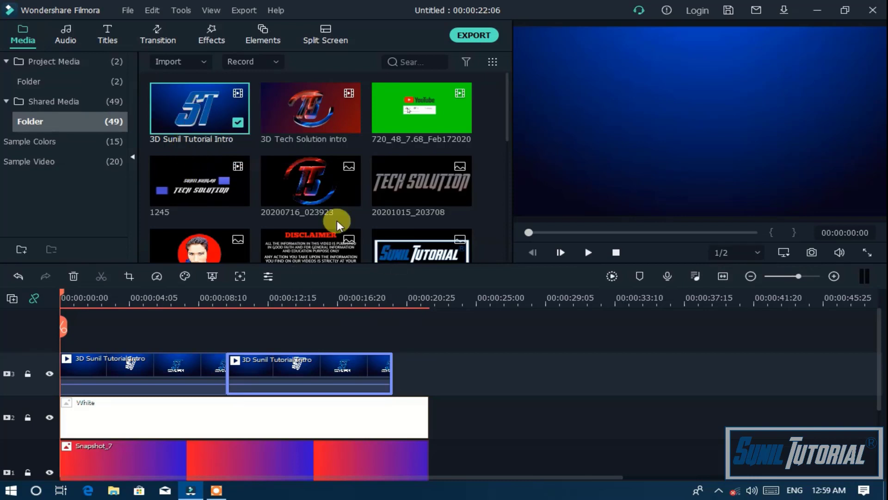
left_click_drag(194, 120, 395, 379)
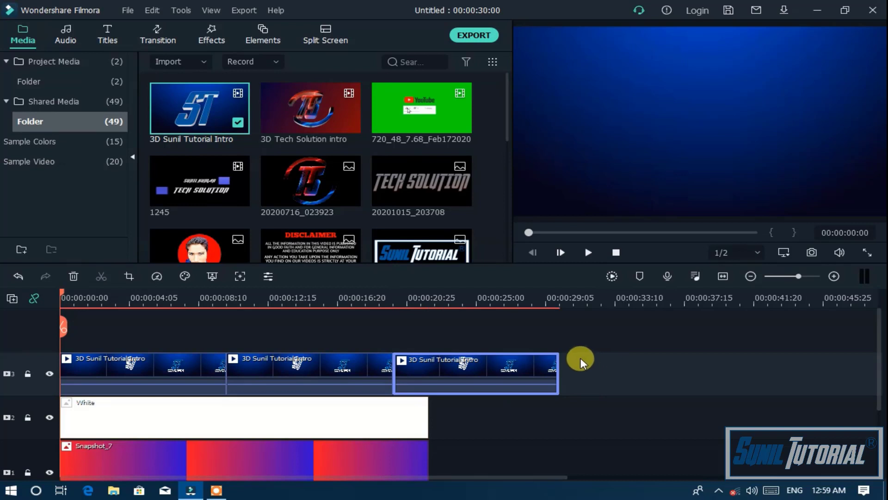
left_click_drag(552, 359, 430, 362)
Step: Play the timeline from the start to review the logo animation in the first intro clip
left_click(361, 297)
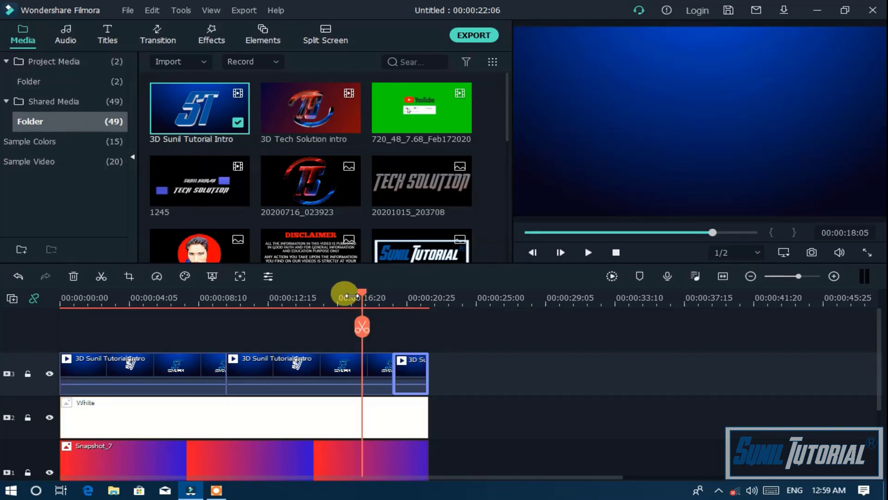
left_click(219, 299)
left_click(55, 299)
key("space")
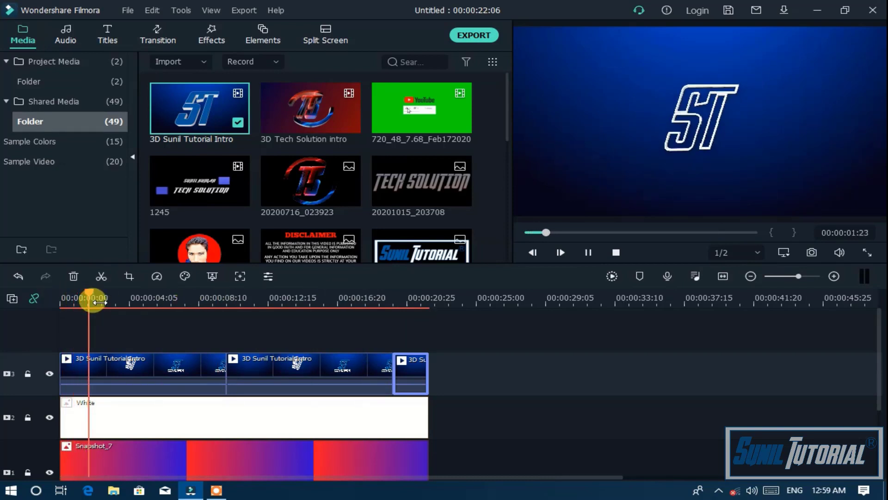
key("space")
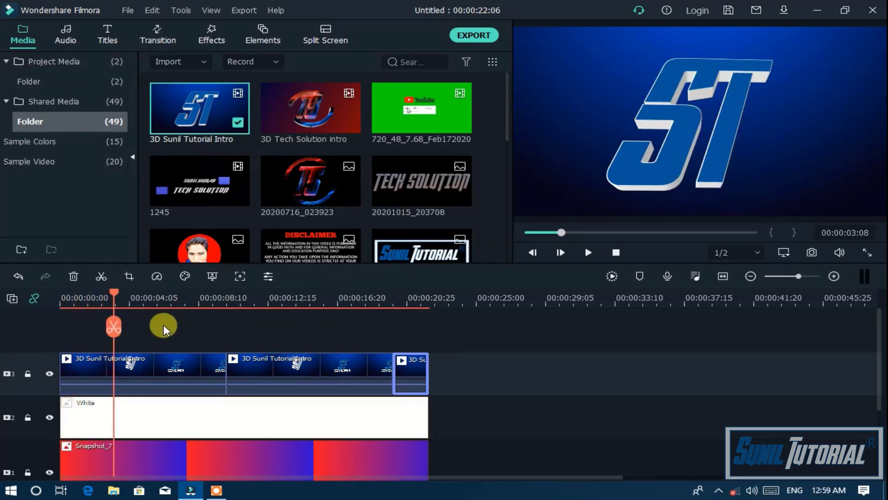
key("space")
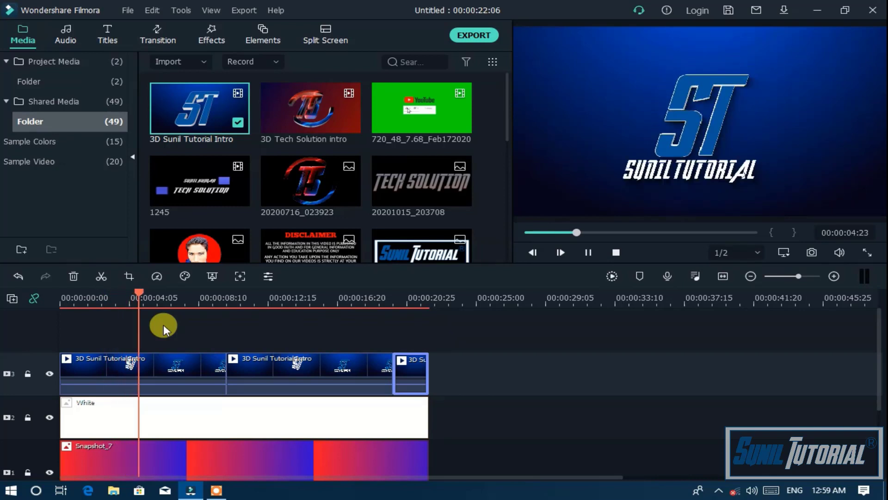
key("space")
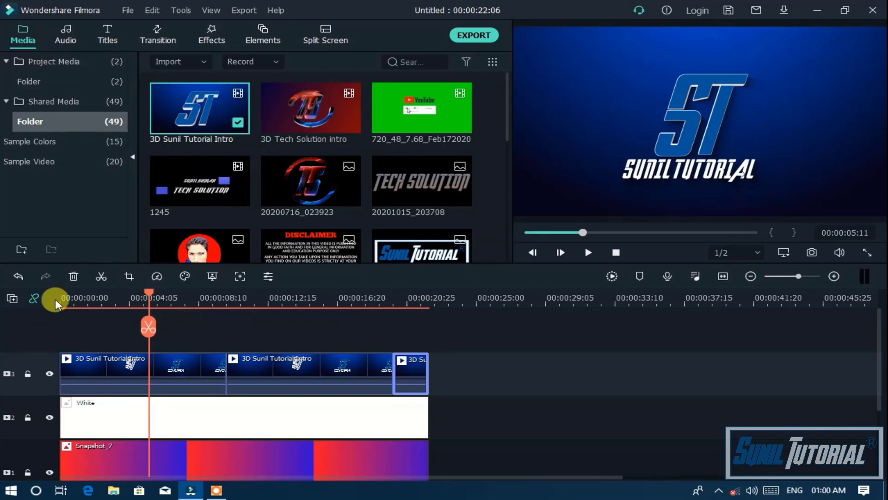
Step: Add a custom animation keyframe to the first intro clip at 00:00:07:18, keeping its full scale and centered position
left_click(157, 297)
left_click_drag(157, 299, 187, 338)
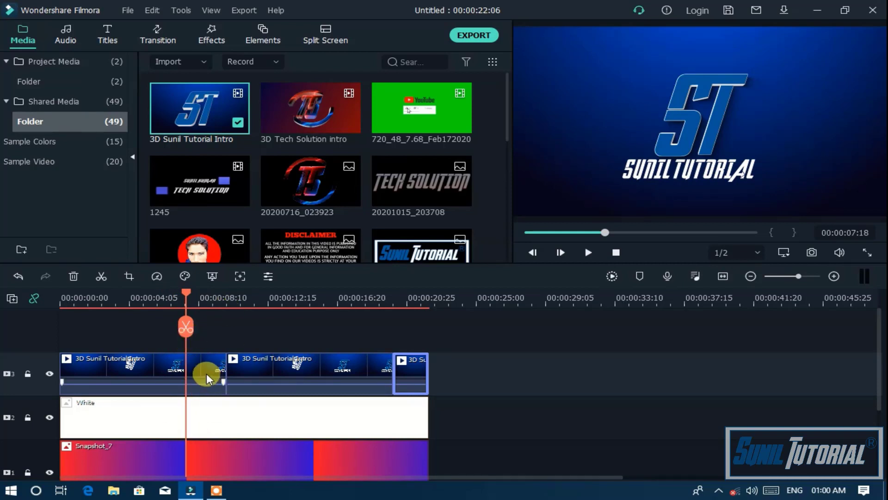
left_click(131, 371)
double_click(131, 370)
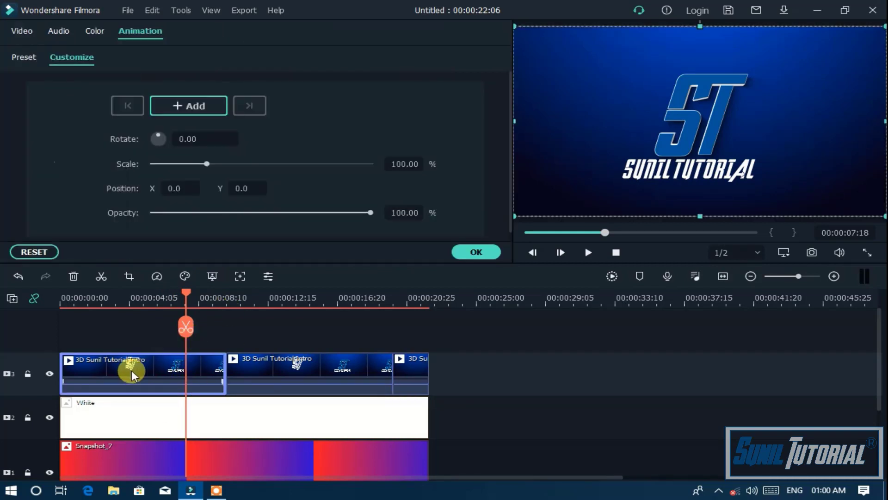
left_click(24, 31)
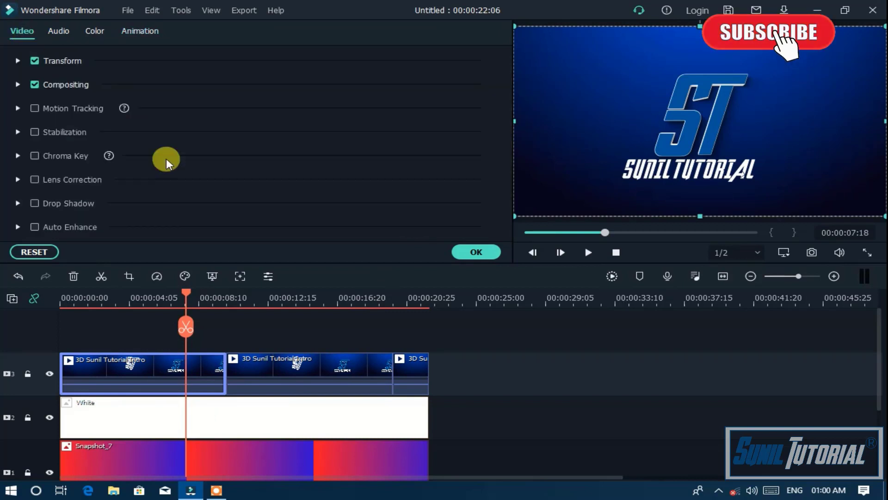
left_click(132, 30)
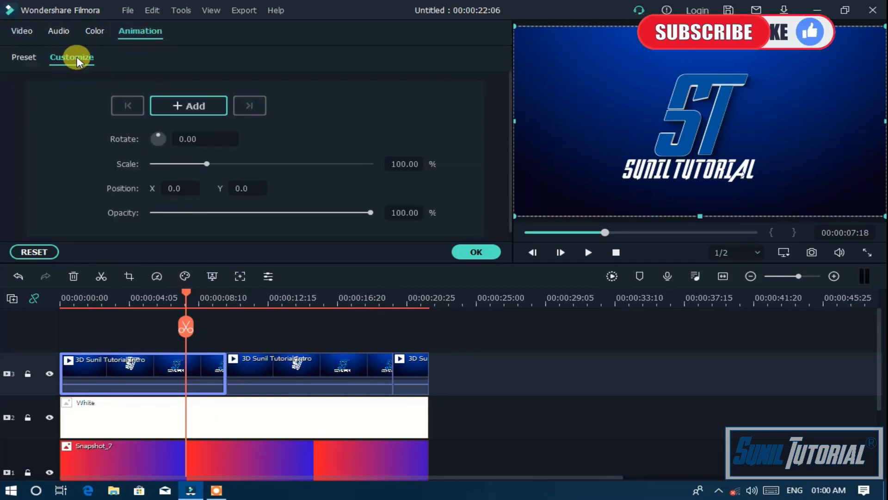
left_click(190, 107)
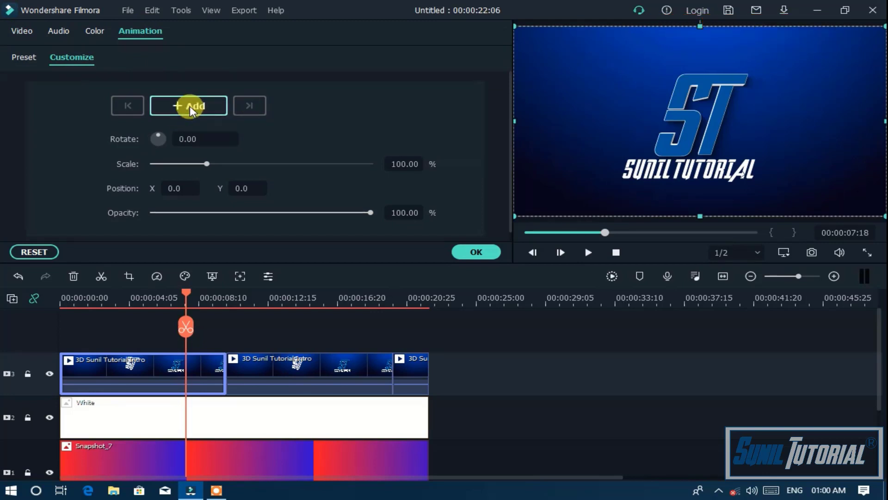
Step: Create a second keyframe on the first intro clip at 00:00:08:25 with scale 51% and X position -109
left_click(180, 297)
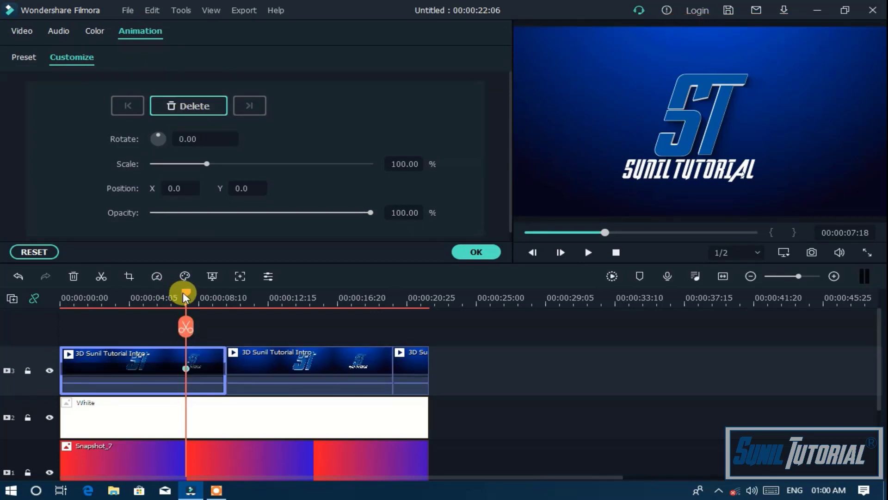
left_click_drag(185, 292, 207, 299)
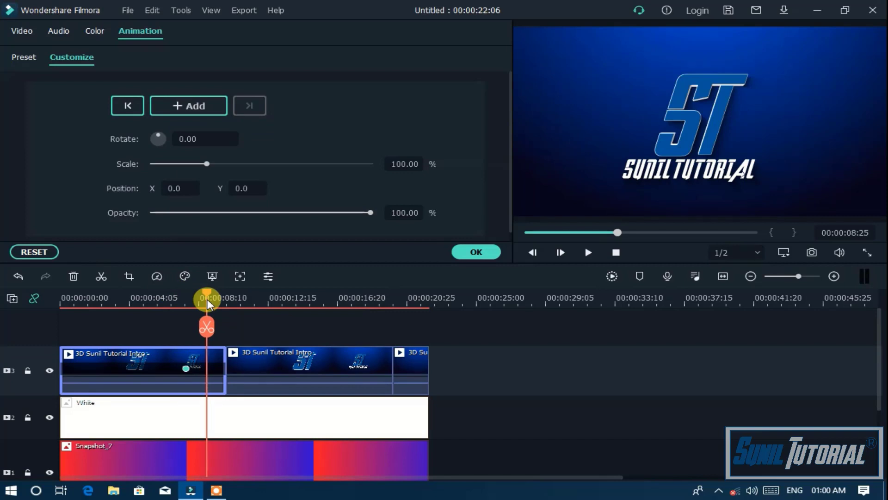
left_click(400, 164)
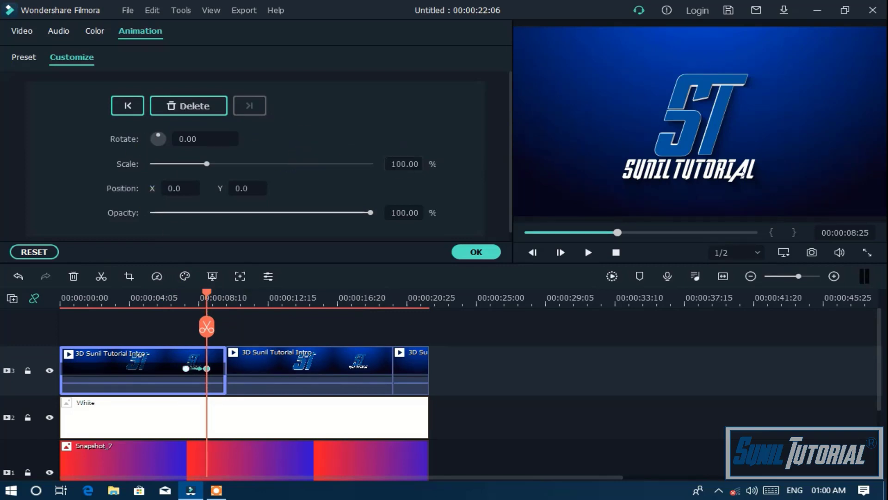
type("85")
key("Return")
left_click_drag(199, 164, 180, 164)
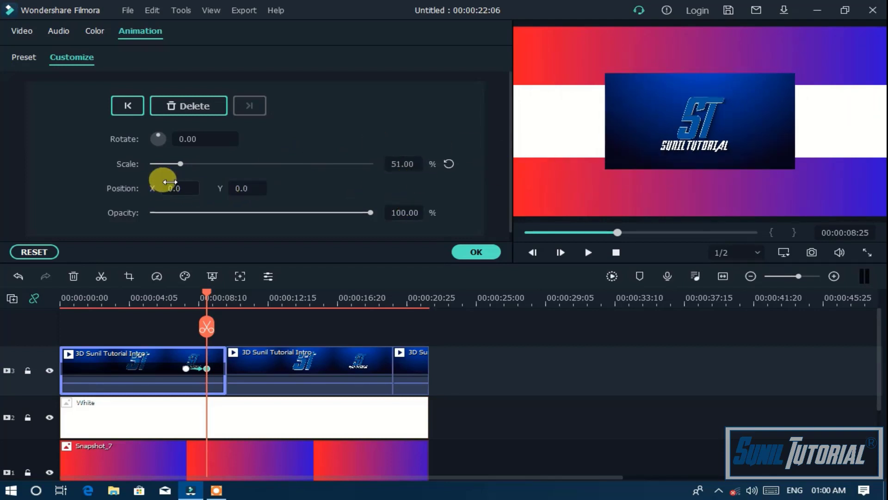
left_click_drag(181, 188, 153, 189)
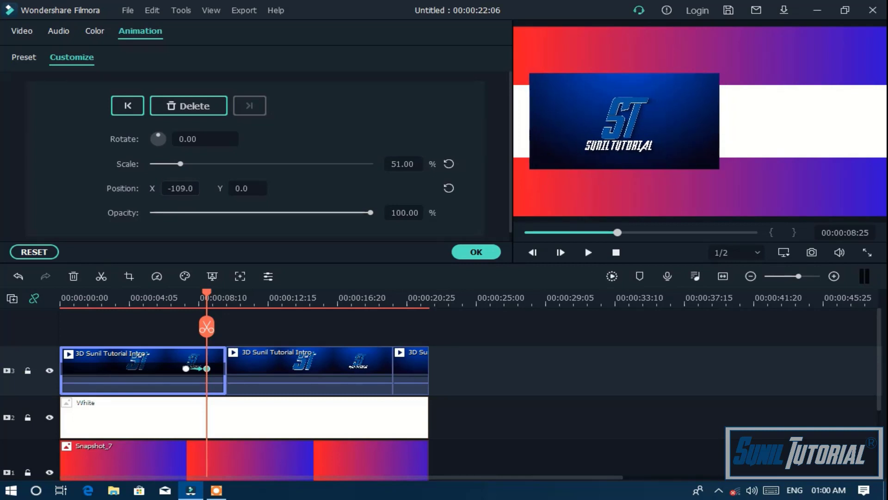
Step: Play the first intro clip from about 00:00:06:17 to review its shrink and sideways movement animation
left_click(202, 296)
left_click_drag(184, 300, 172, 326)
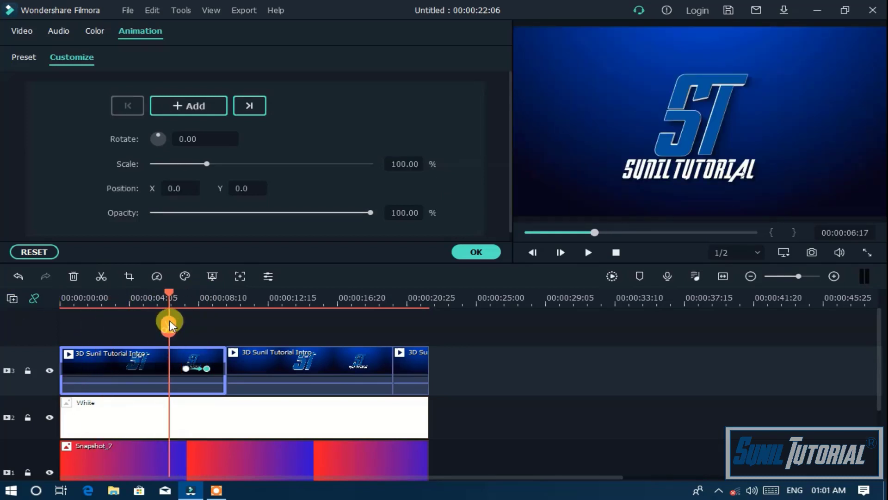
key("space")
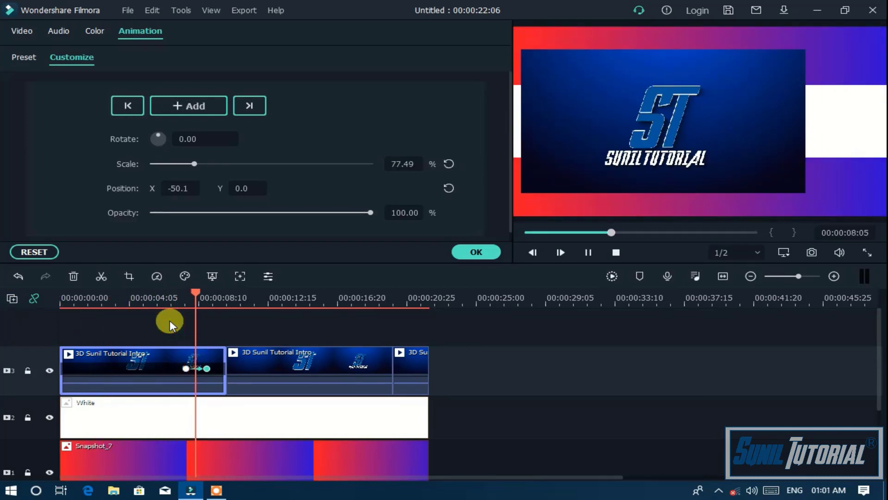
key("space")
key("space")
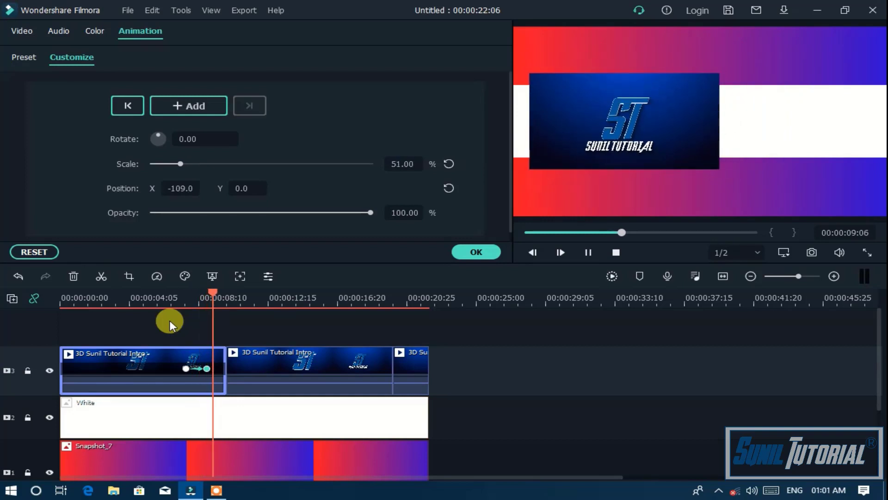
key("space")
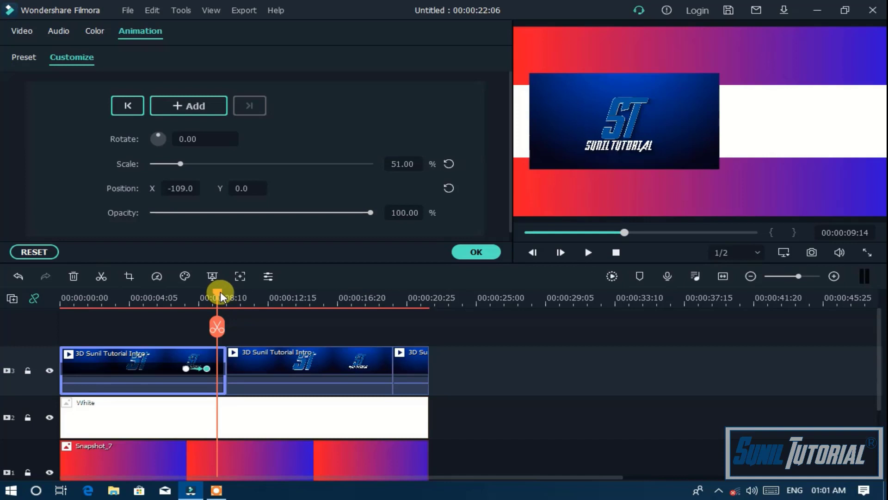
Step: Add a keyframe to the second intro clip at 00:00:17:10 with X position -109 and scale 51%, matching the first clip's end keyframe
mouse_move(221, 291)
left_mouse_down()
mouse_move(365, 310)
mouse_move(362, 341)
mouse_move(349, 357)
left_mouse_up()
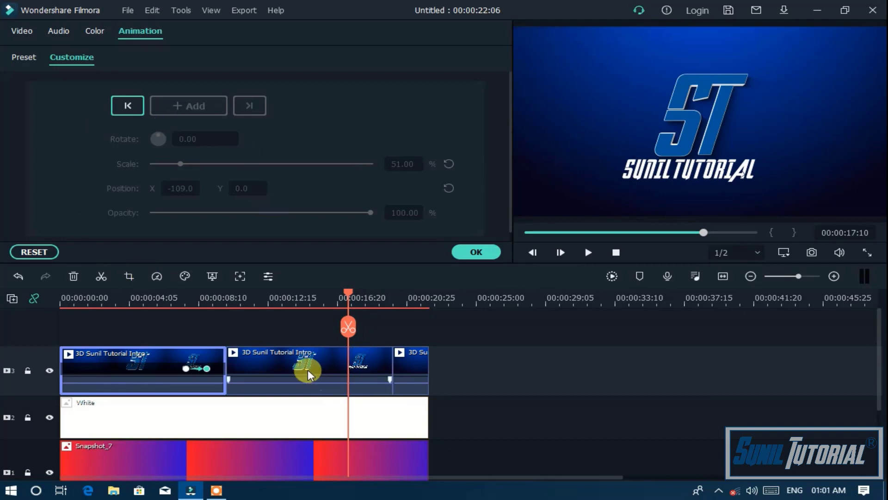
left_click(286, 358)
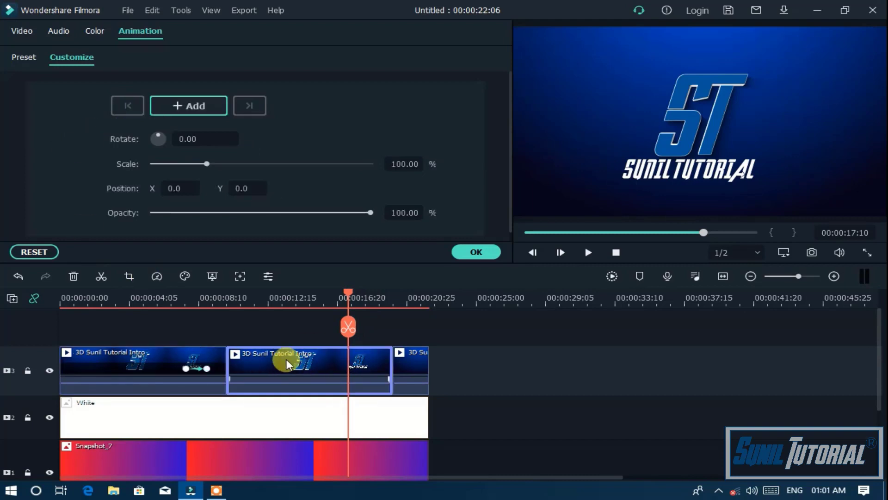
left_click(191, 108)
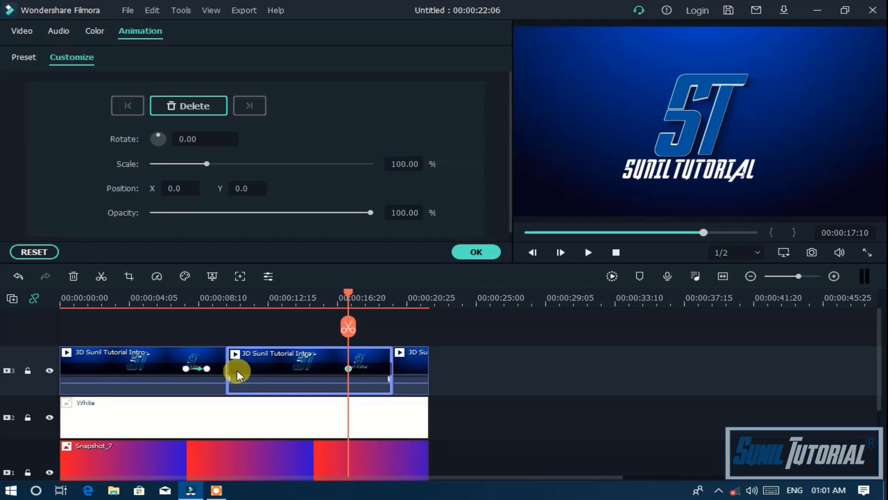
left_click(206, 368)
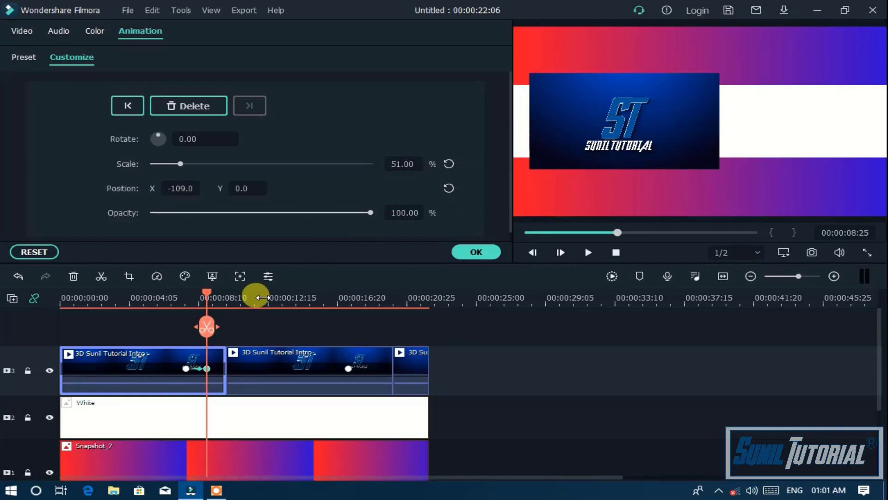
left_click(349, 369)
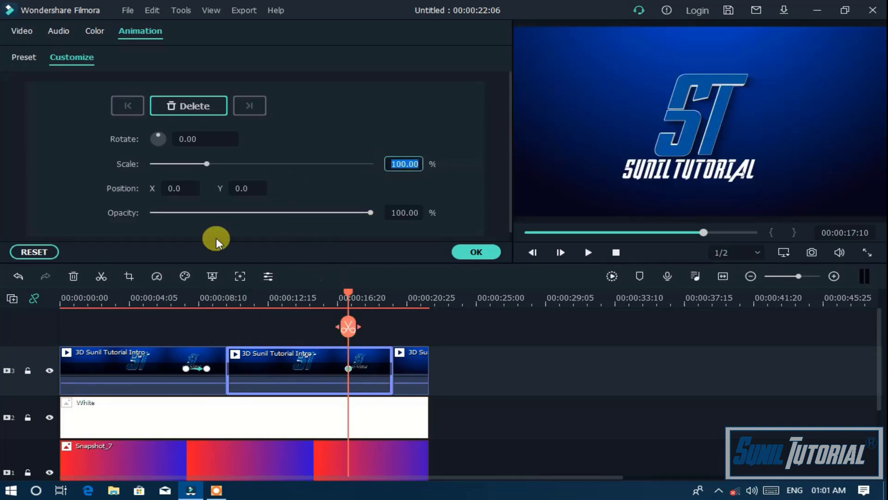
left_click(171, 190)
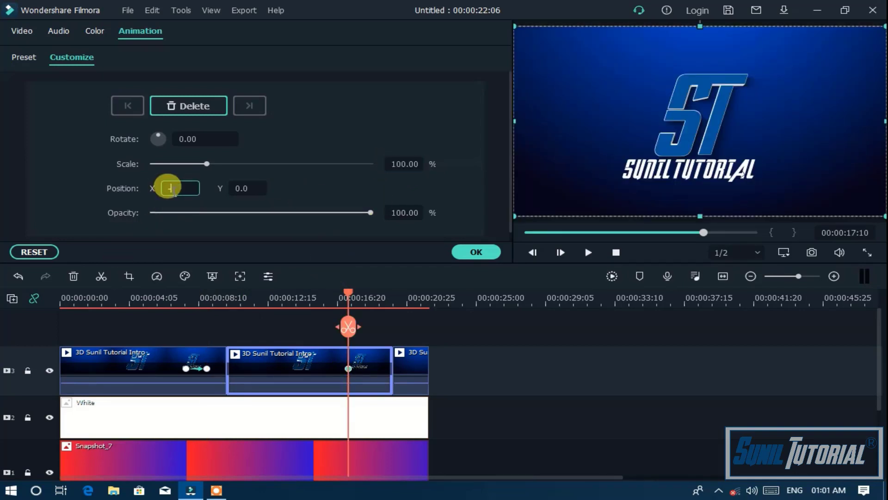
type("-109")
key("Return")
left_click(401, 165)
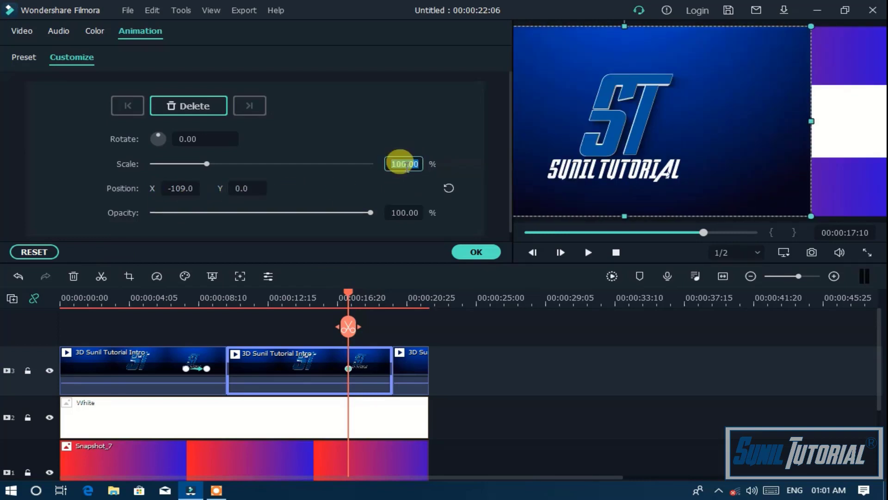
type("51")
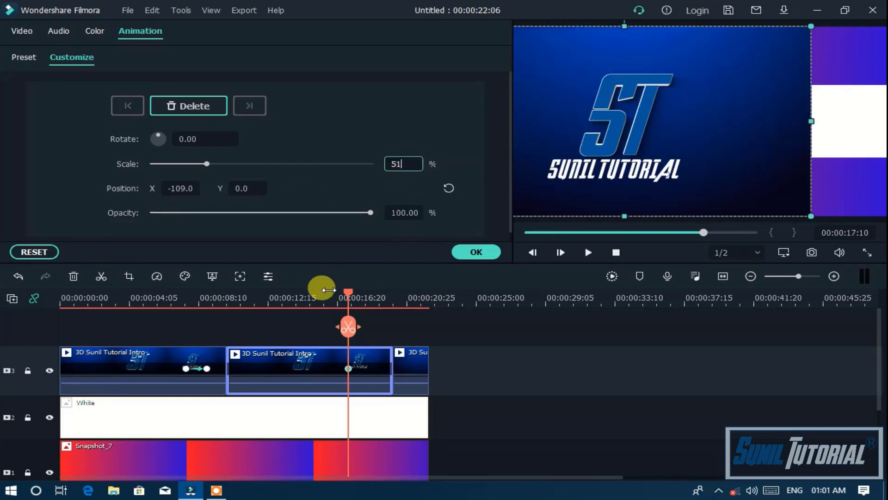
left_click(269, 327)
Step: Scrub from the end of the first intro clip to the second clip's keyframe to check the reduced video
left_click(222, 296)
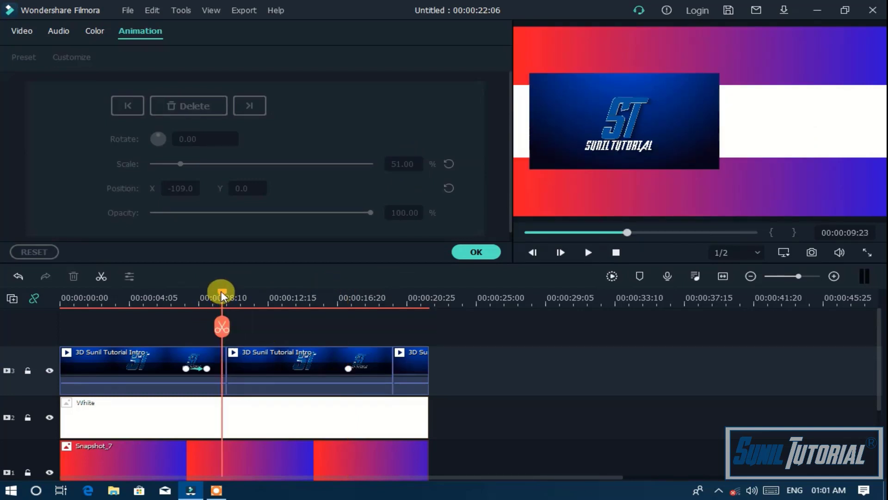
mouse_move(222, 295)
left_mouse_down()
mouse_move(241, 296)
mouse_move(226, 295)
left_mouse_up()
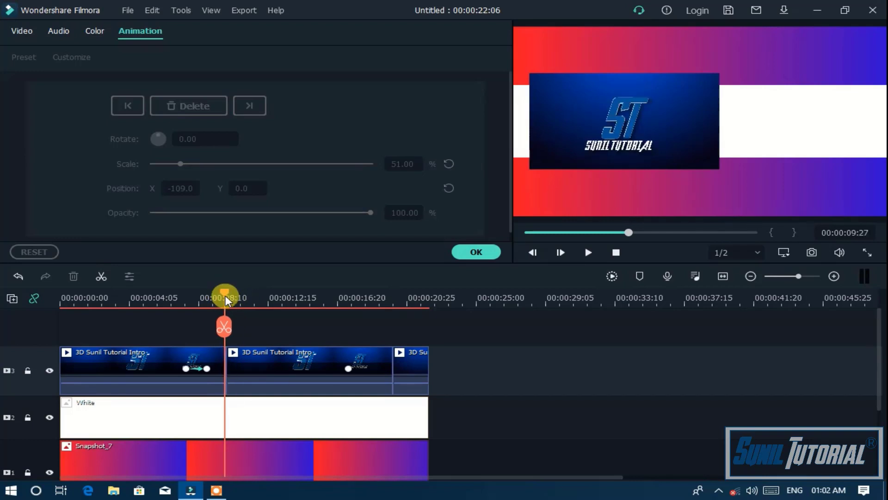
left_click_drag(226, 295, 350, 326)
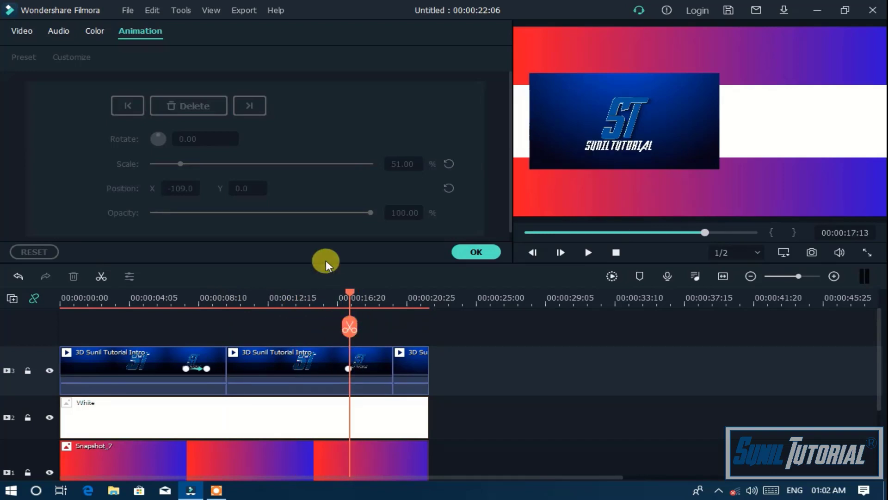
left_click_drag(349, 292, 349, 317)
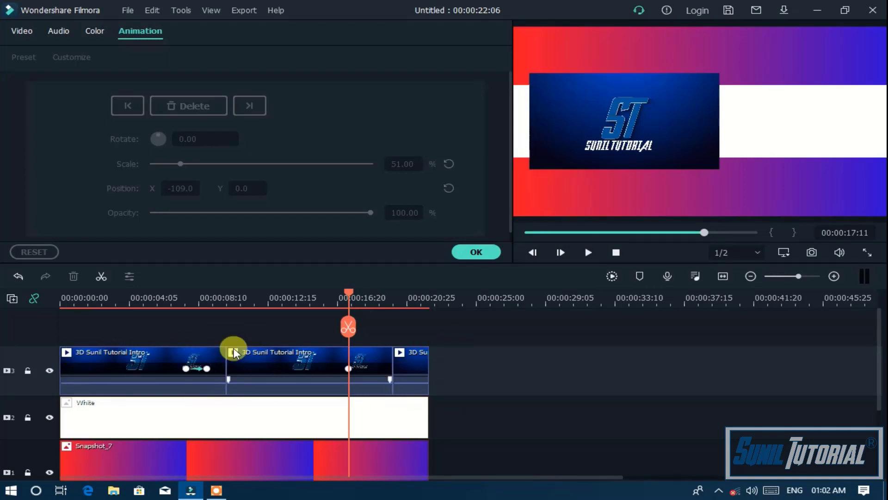
Step: Create a second keyframe on the second intro clip at 00:00:18:21, resetting its position and scale to the defaults
left_click(348, 293)
left_click_drag(356, 297, 371, 301)
left_click(377, 377)
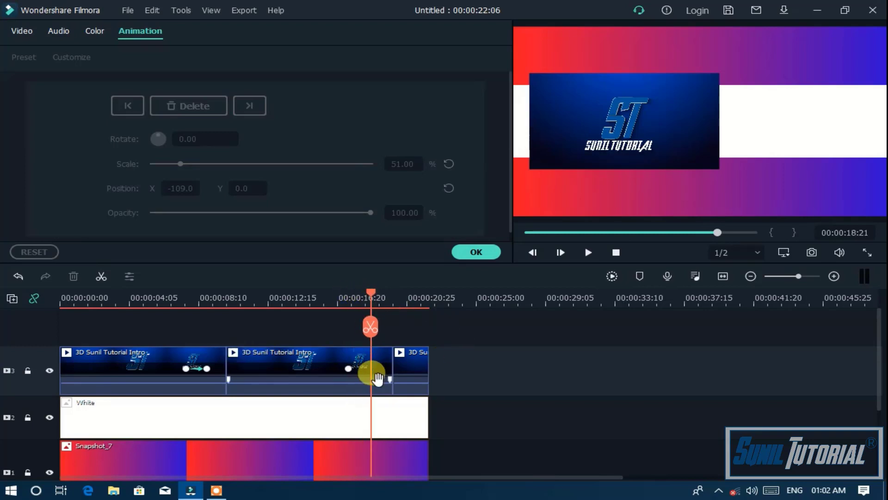
left_click(351, 378)
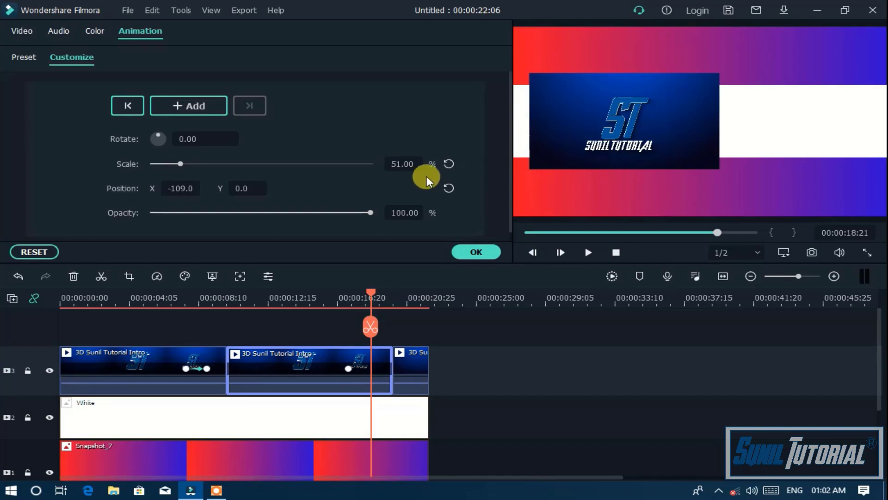
left_click(447, 189)
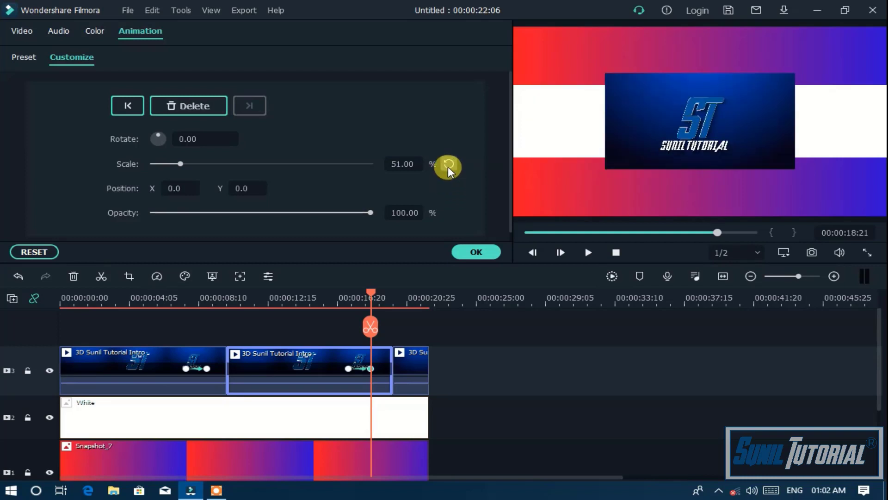
left_click(448, 166)
Step: Play the second intro clip from 00:00:16:18 to review its return to full size
left_click(336, 298)
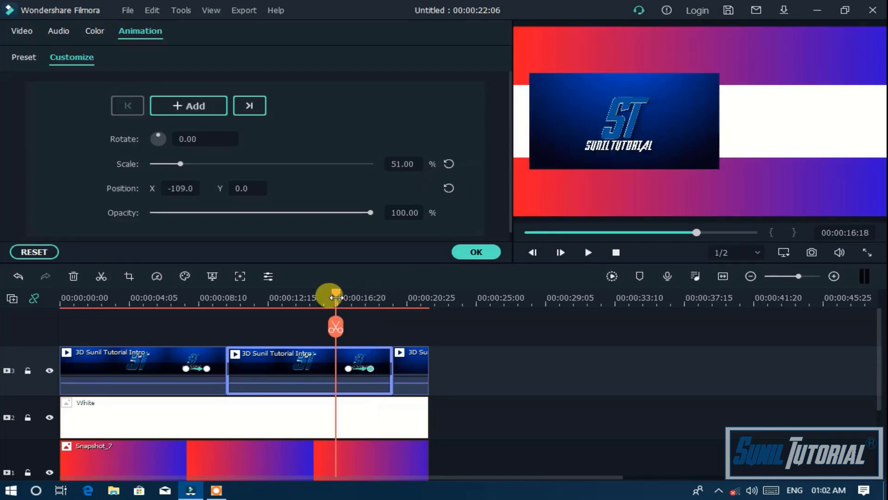
key("space")
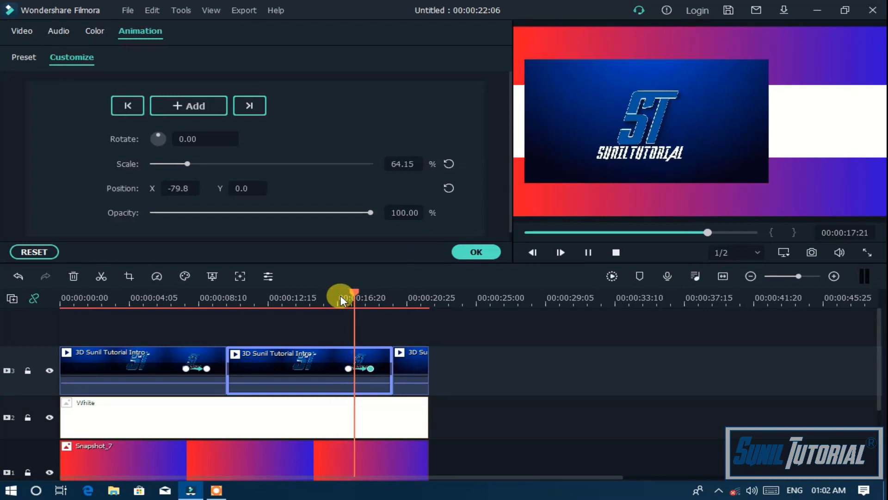
key("space")
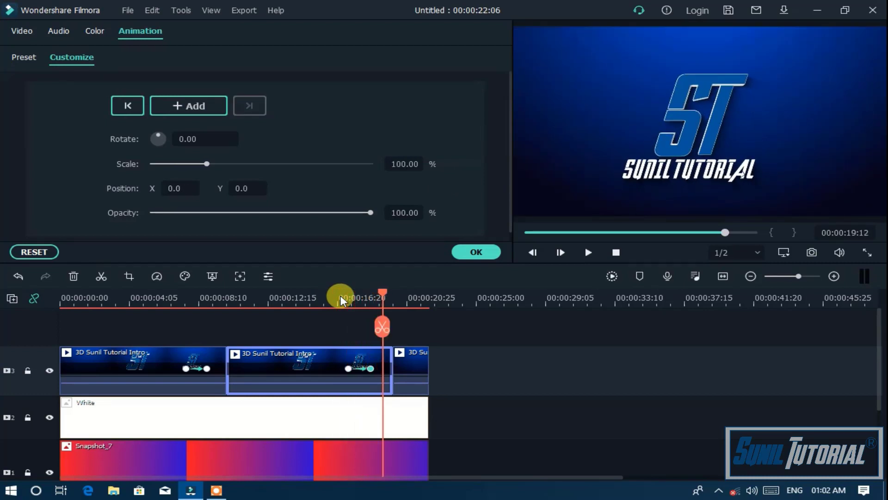
Step: Add a custom animation keyframe to the White clip at 00:00:09:26, keeping its default scale and centered position
left_click(135, 418)
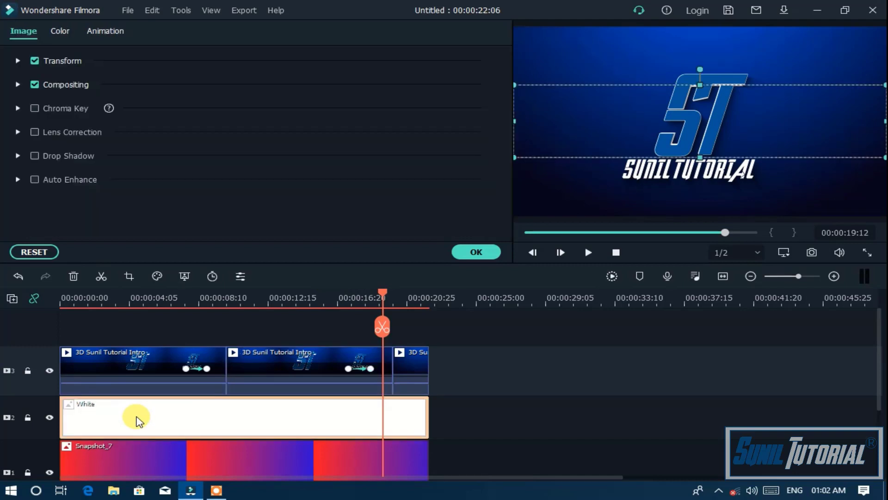
left_click(113, 36)
left_click(64, 57)
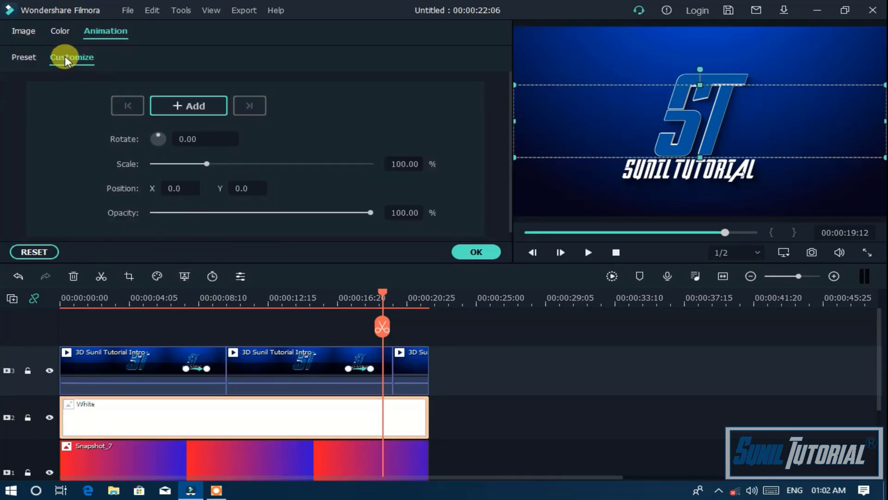
left_click(182, 298)
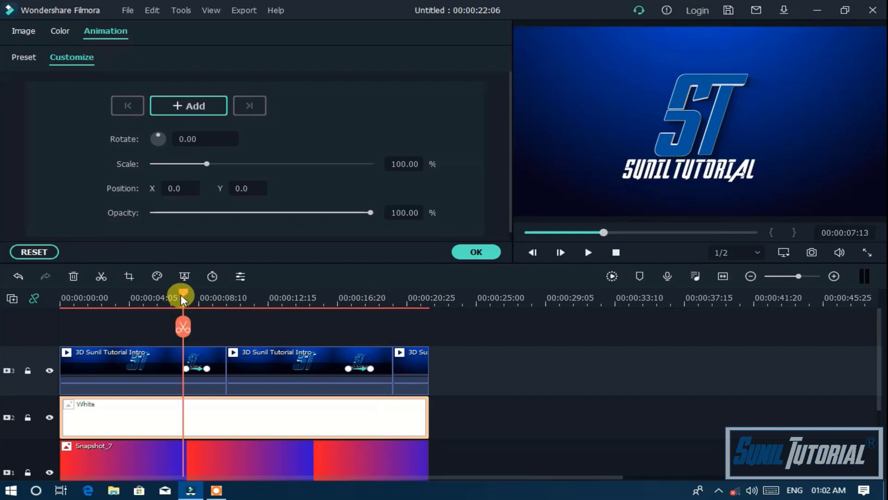
left_click_drag(186, 295, 204, 302)
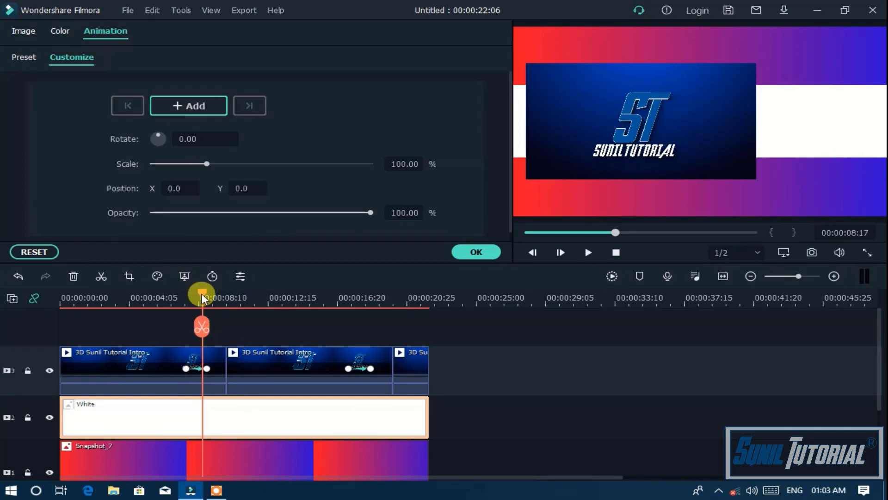
left_click_drag(200, 293, 224, 303)
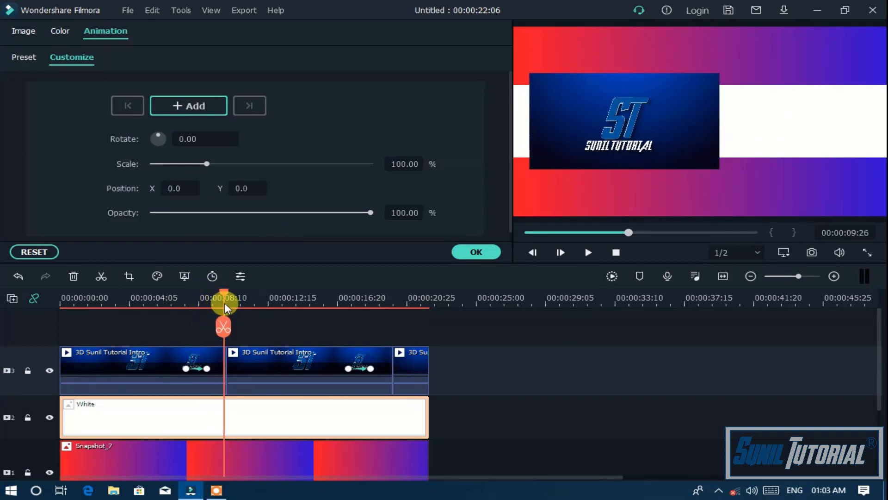
left_click(188, 107)
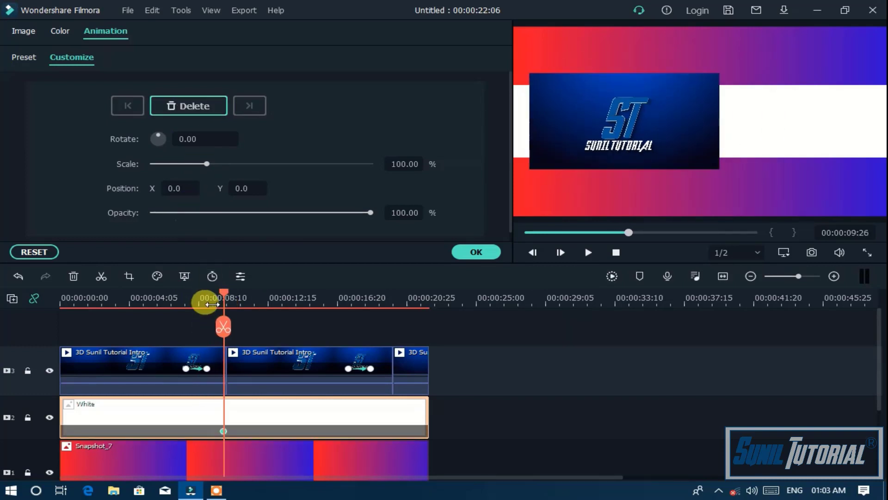
Step: Create an earlier keyframe on the White clip at 00:00:08:11 with X position -713 and Y position 0, moving the band out of frame
left_click_drag(224, 294, 199, 298)
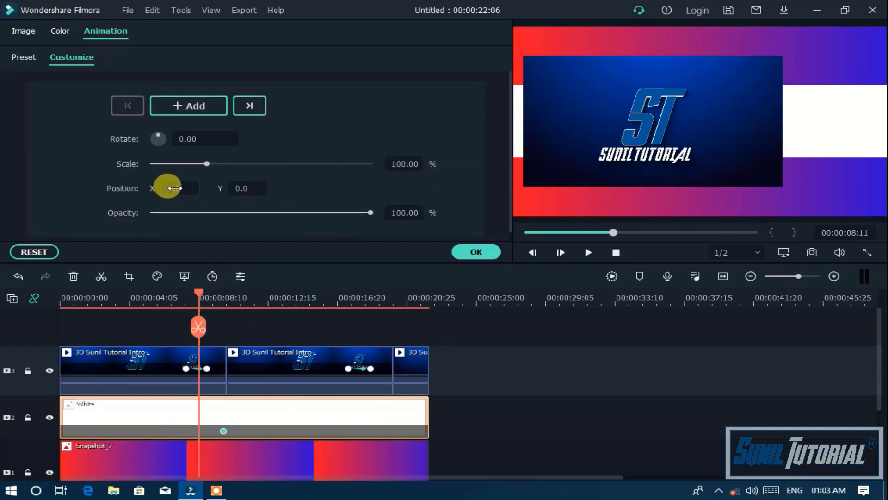
left_click_drag(237, 192, 157, 190)
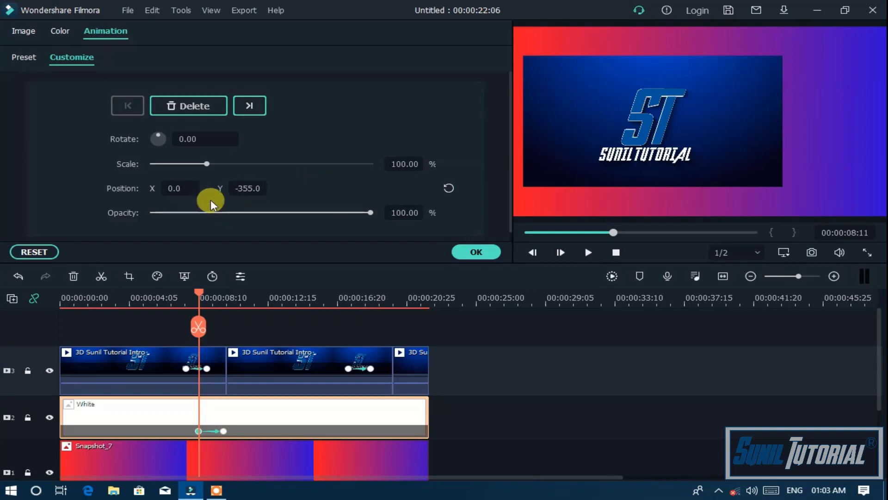
double_click(248, 185)
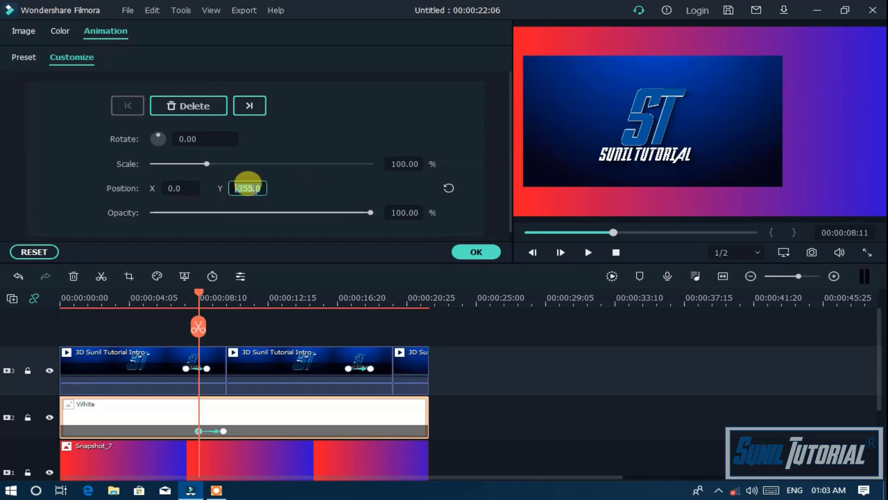
type("0")
key("Return")
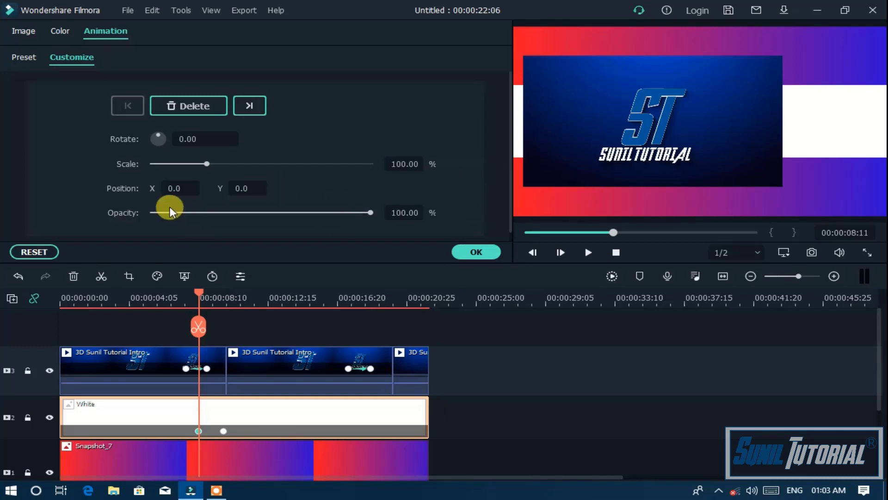
double_click(169, 188)
type("15")
key("Return")
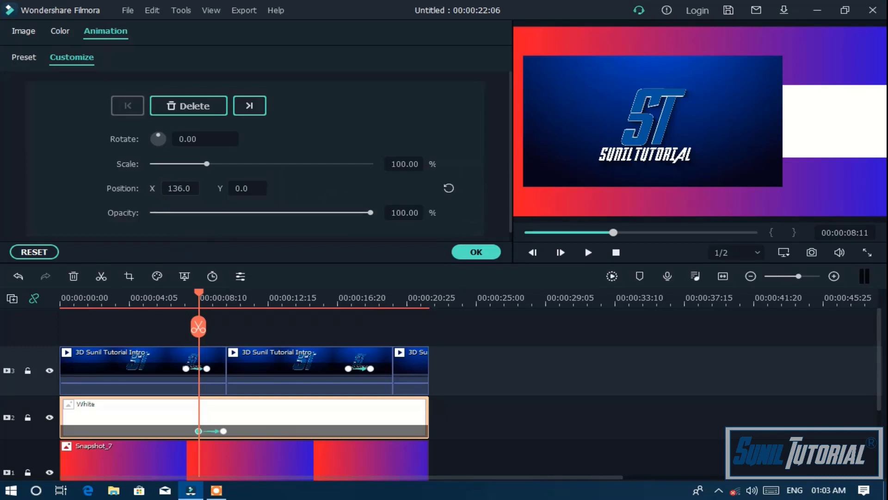
left_click_drag(824, 121, 644, 121)
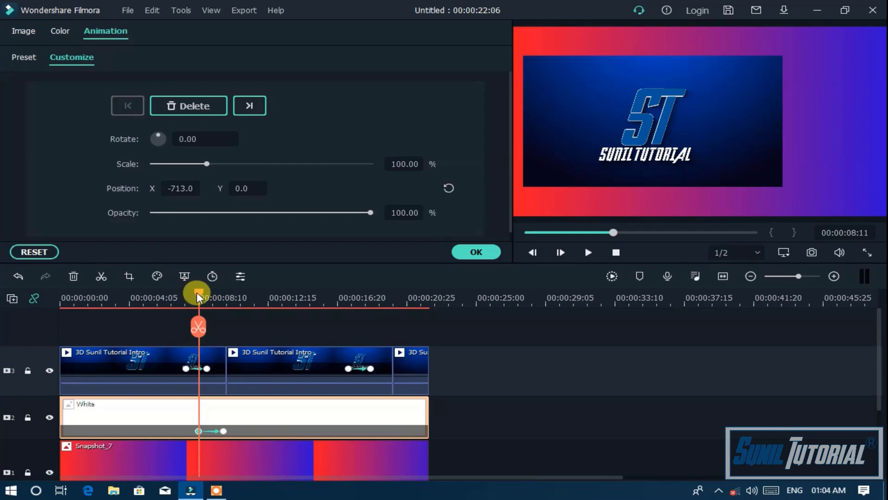
Step: Play the timeline from just before the White clip's first keyframe to review the band sliding in
left_click_drag(197, 293, 184, 296)
key("space")
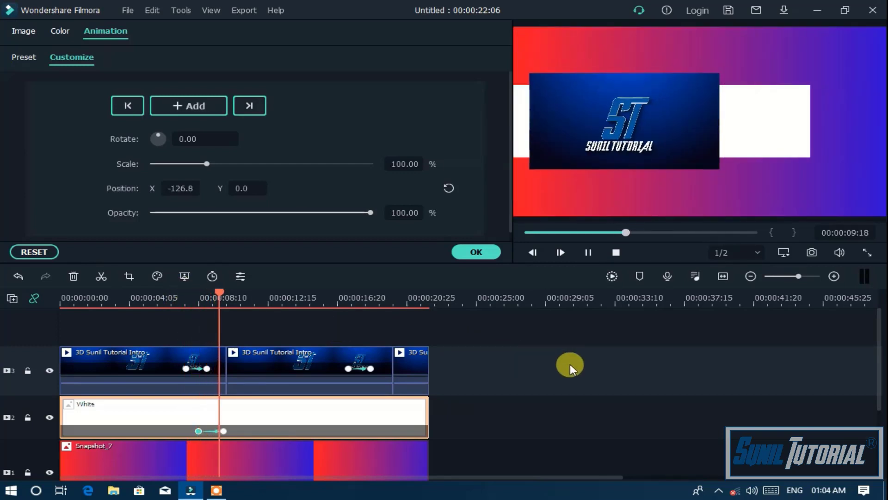
Step: Play on past the White clip's last keyframe to review the fully extended band beside the shrunken intro video
key("space")
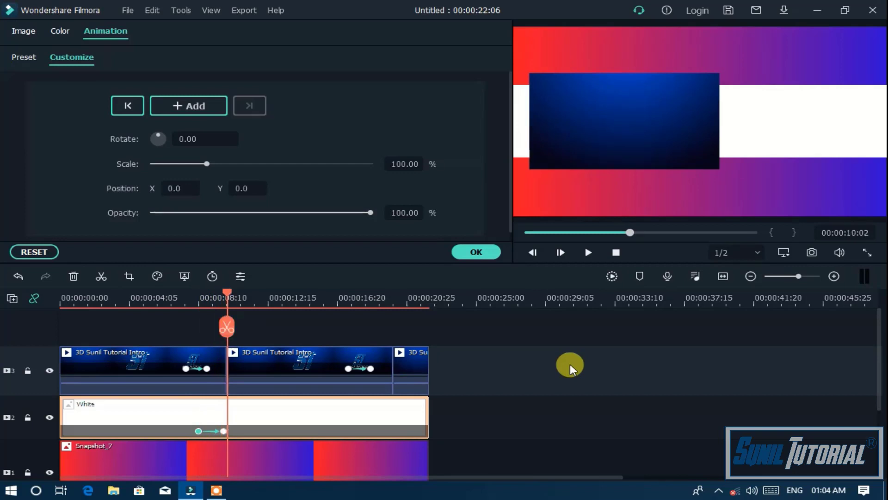
key("space")
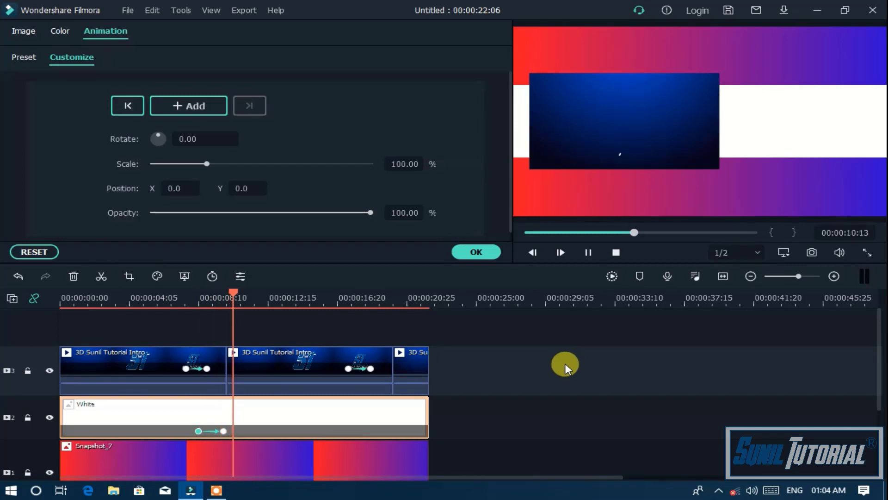
key("space")
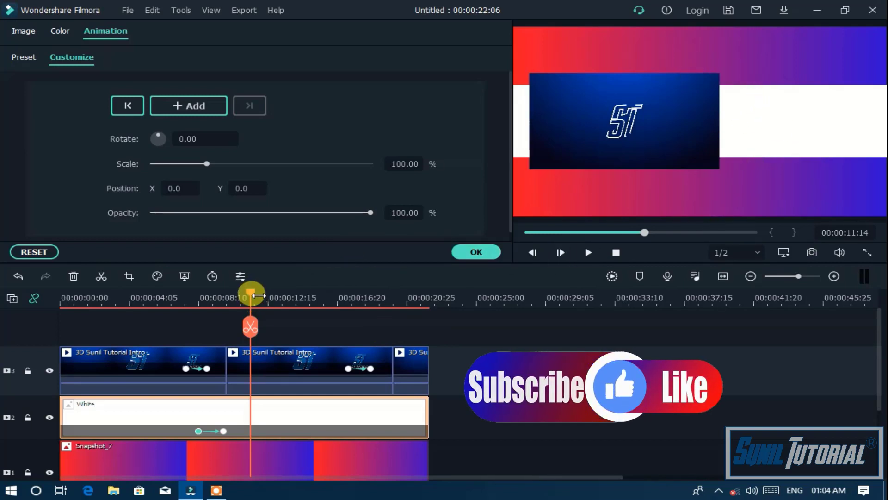
Step: Close the White clip's animation settings and add a Default Title on a new track above the intro at 00:00:10:15
left_click_drag(251, 291, 235, 303)
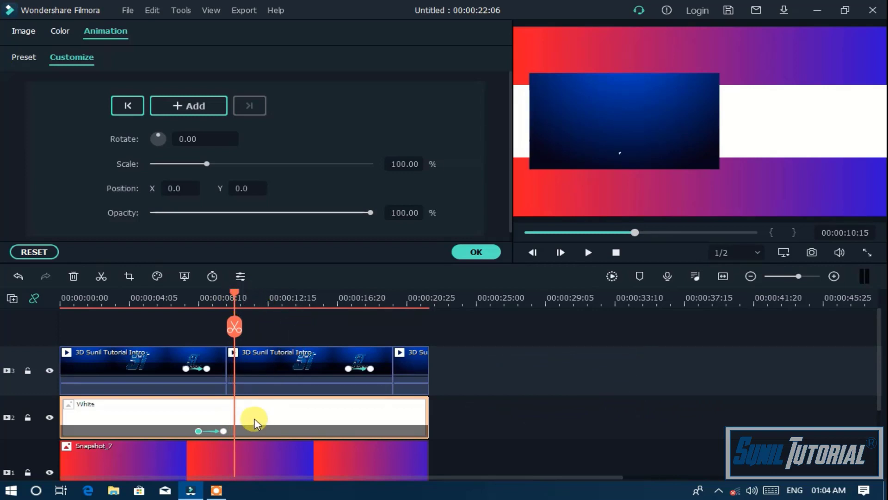
left_click(731, 177)
left_click(457, 254)
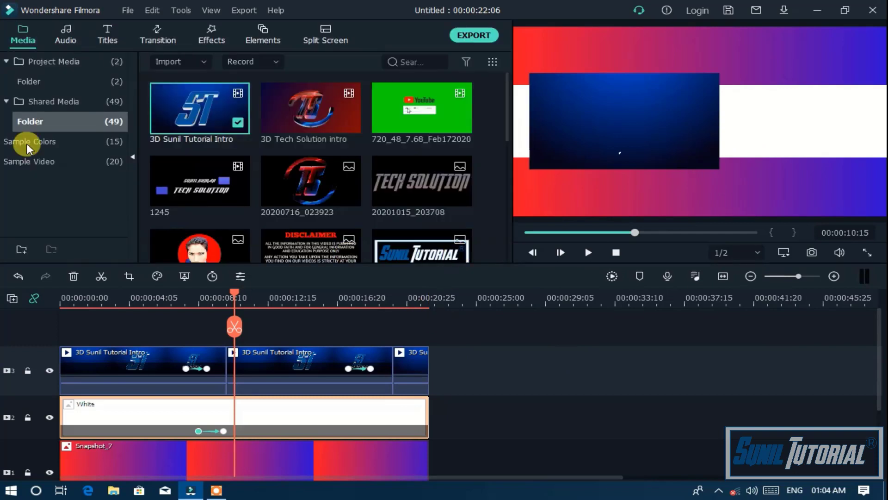
left_click(107, 35)
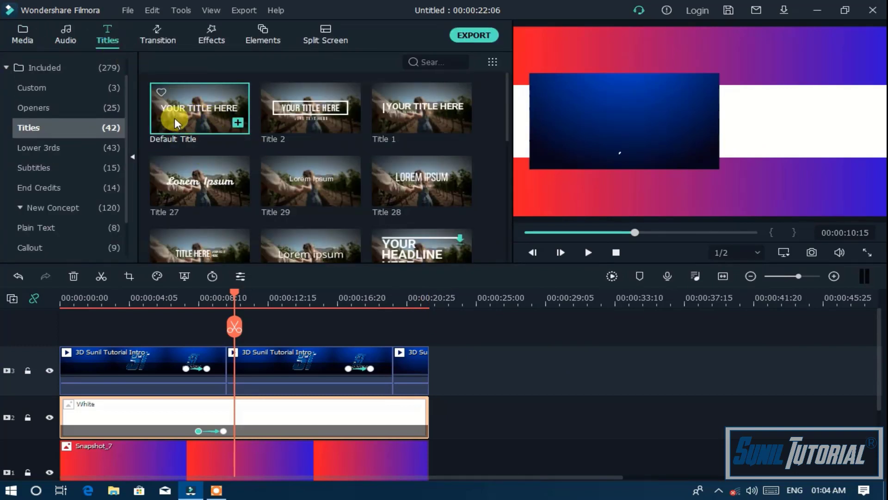
left_click_drag(174, 117, 234, 333)
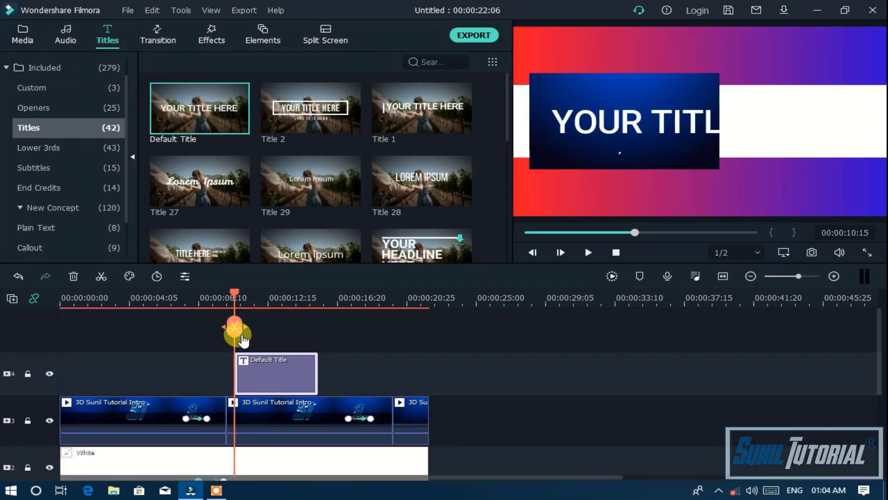
Step: In the title's advanced text editor, replace the text with "Visit On My Websit" and "Techsolution.blogspot.com" on two lines
right_click(254, 368)
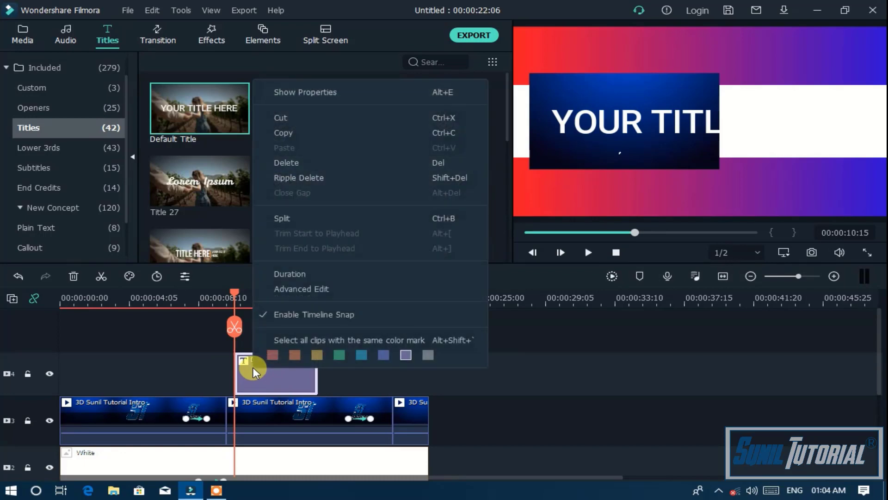
left_click(327, 287)
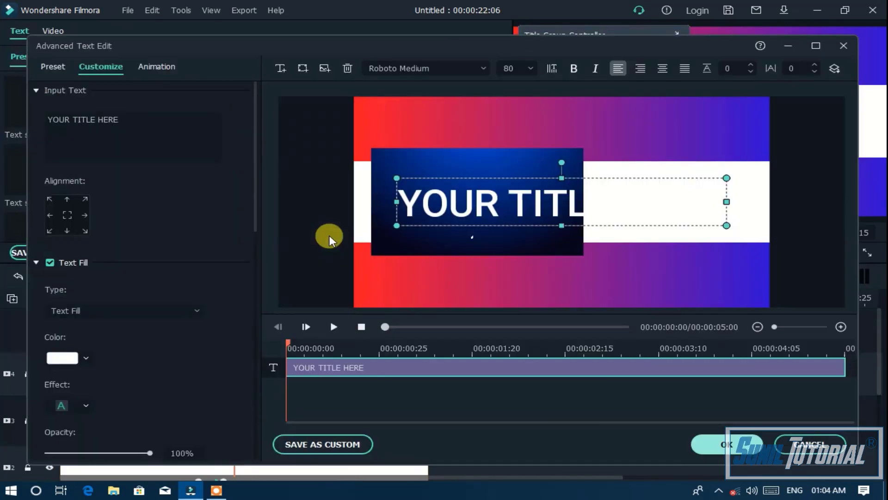
left_click_drag(173, 124, 4, 119)
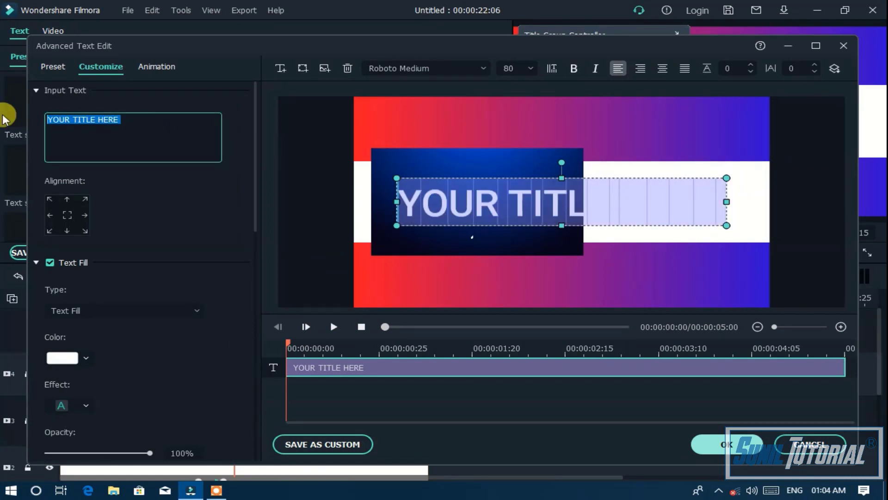
type("Visit On ")
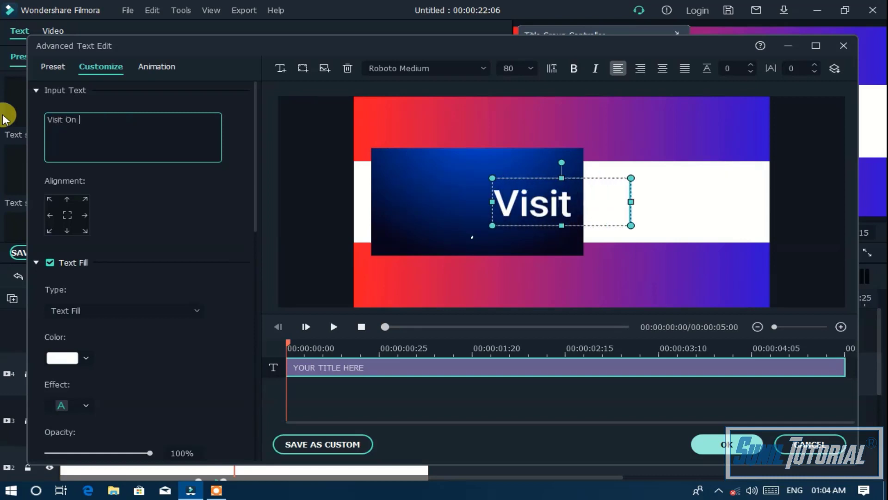
type("My Websit Tech")
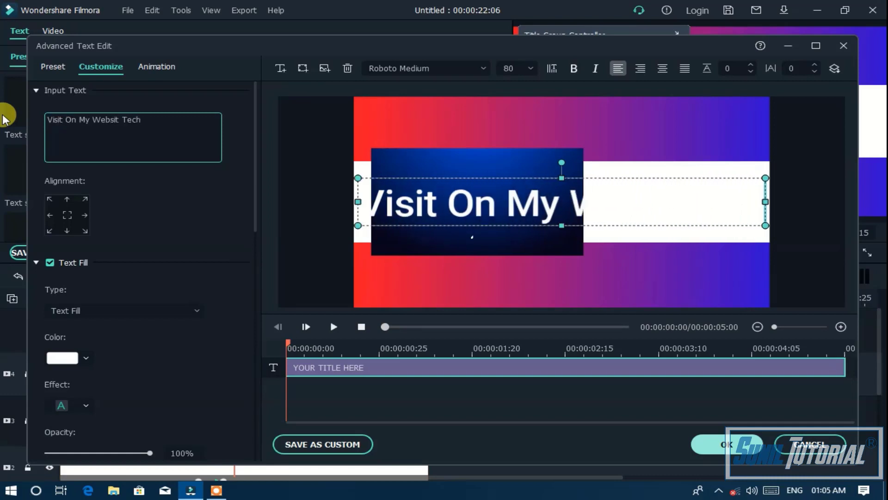
type("solution.blogspot.com")
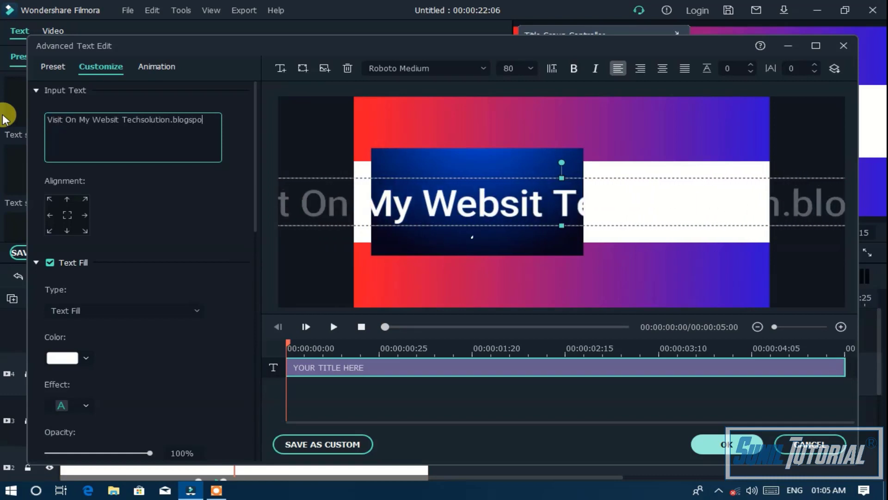
left_click(115, 120)
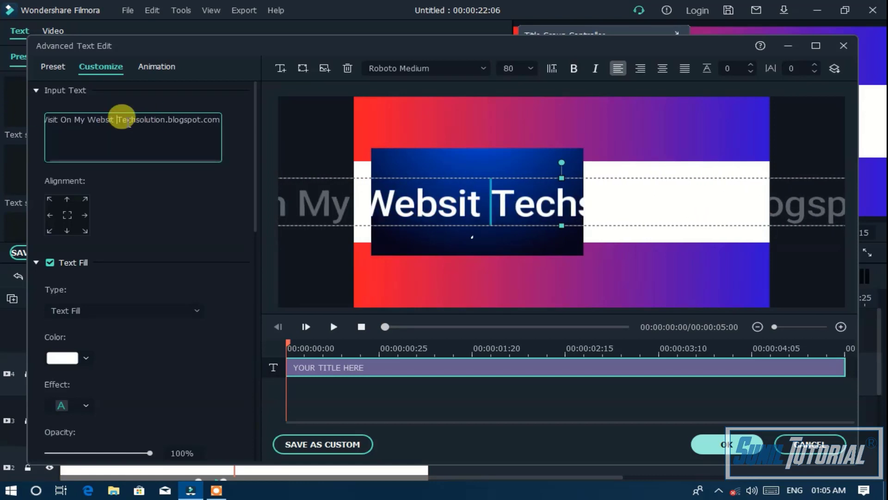
key("Return")
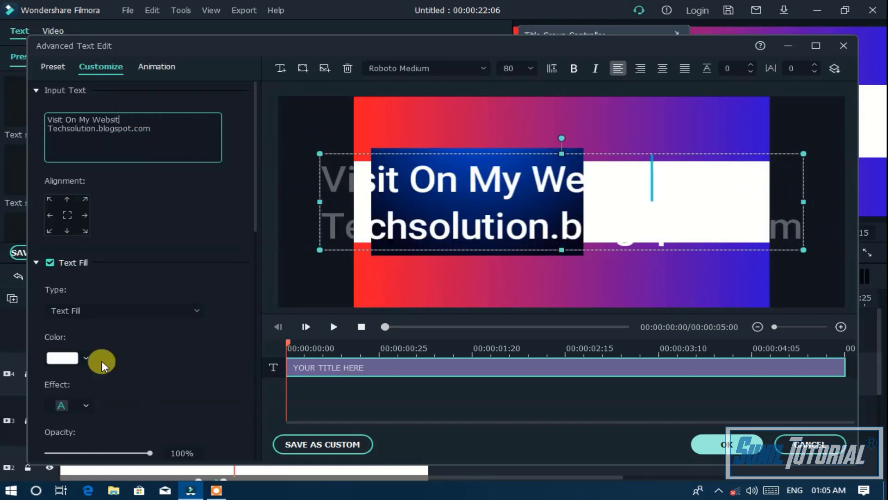
Step: Shrink and center-align the title text, fit it on the white band beside the video, and fill it dark blue
left_click(86, 359)
left_click(64, 421)
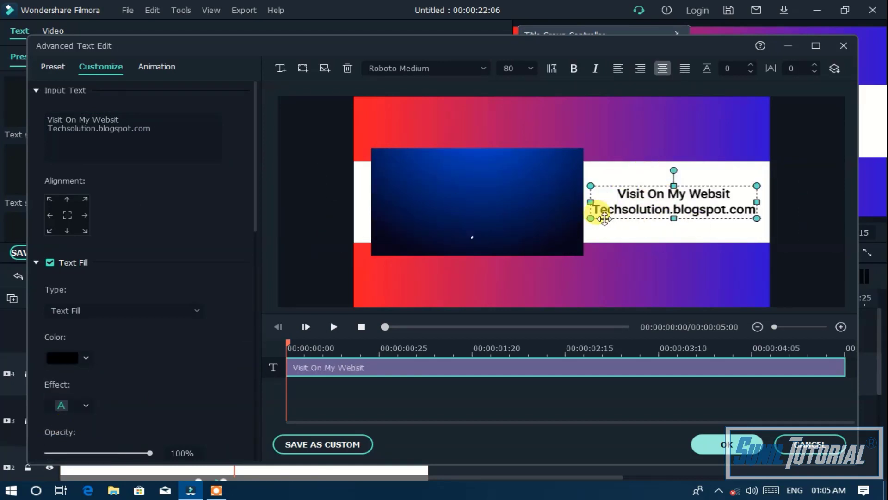
left_click(87, 360)
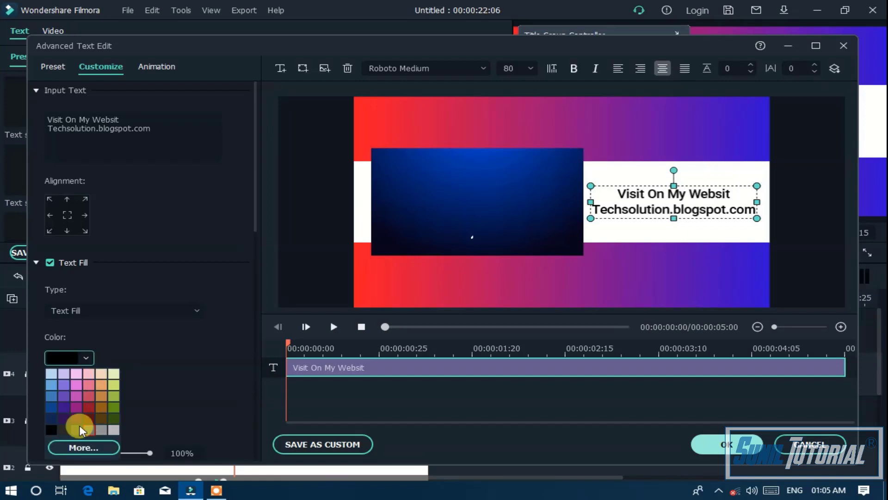
left_click(51, 412)
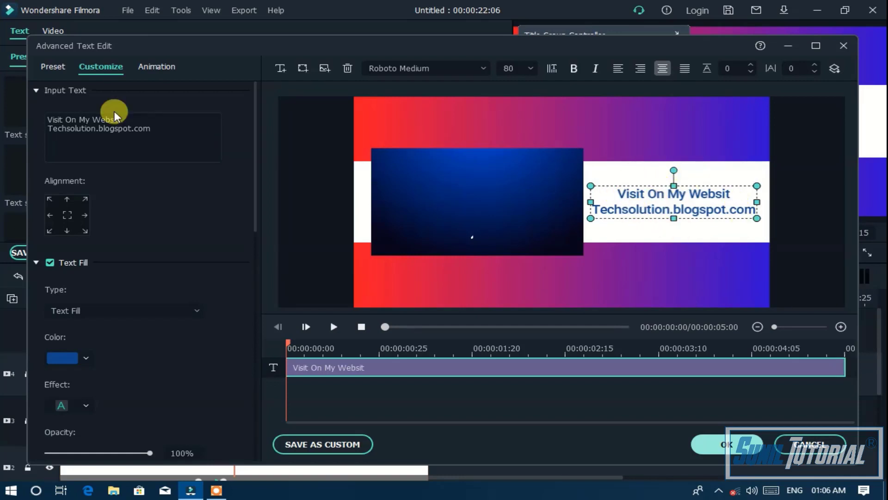
Step: Apply the Type Writer animation to the title, accept the text edits and collapse the Title Group Controller
left_click(156, 66)
mouse_move(257, 102)
left_mouse_down()
mouse_move(251, 140)
mouse_move(254, 96)
left_mouse_up()
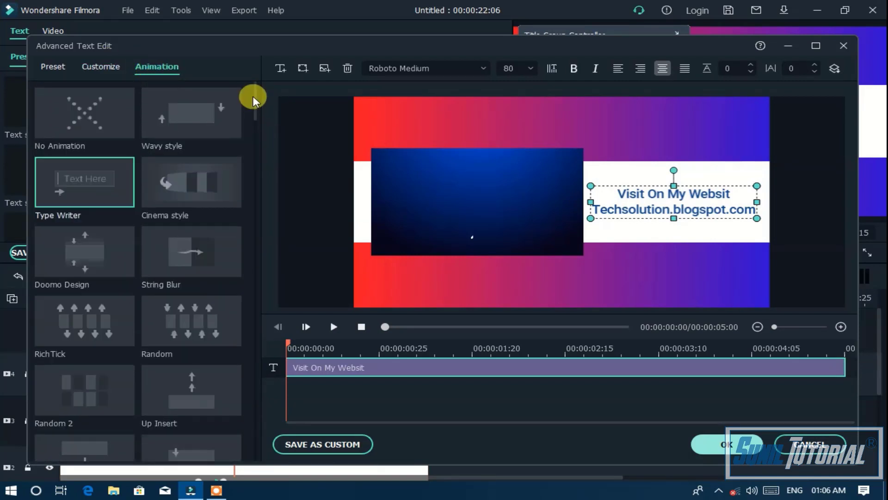
double_click(85, 176)
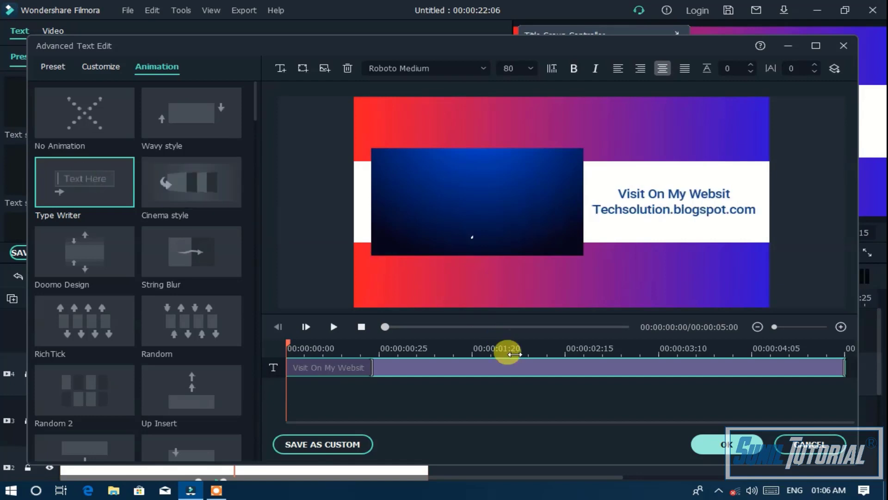
left_click(708, 443)
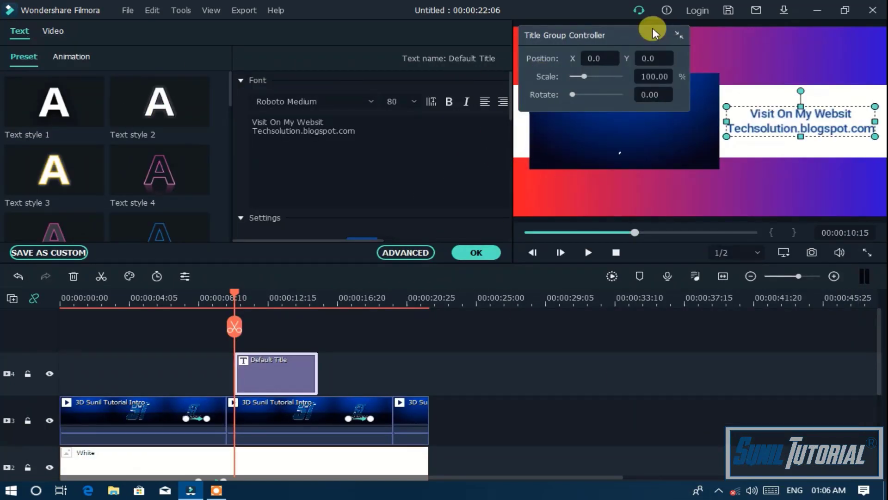
left_click(680, 38)
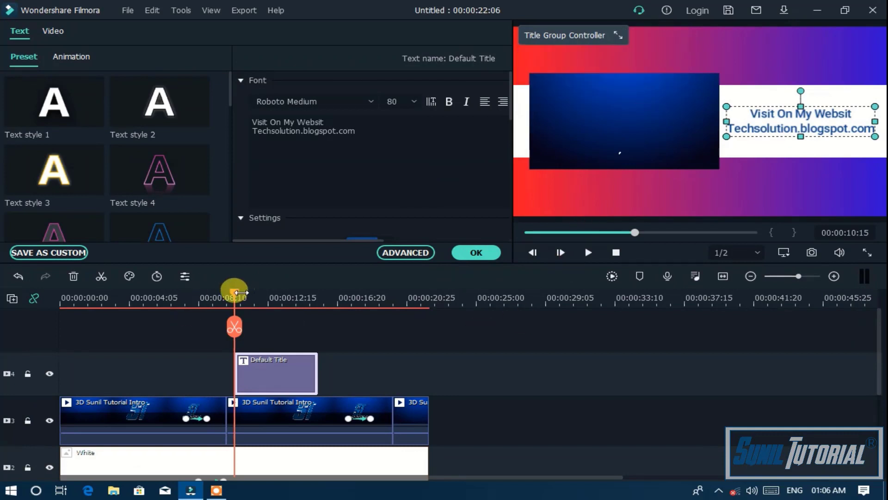
Step: Play the composition from the start and inspect how the title ends on the white band around 00:00:15:17
left_click_drag(235, 296, 6, 296)
key("space")
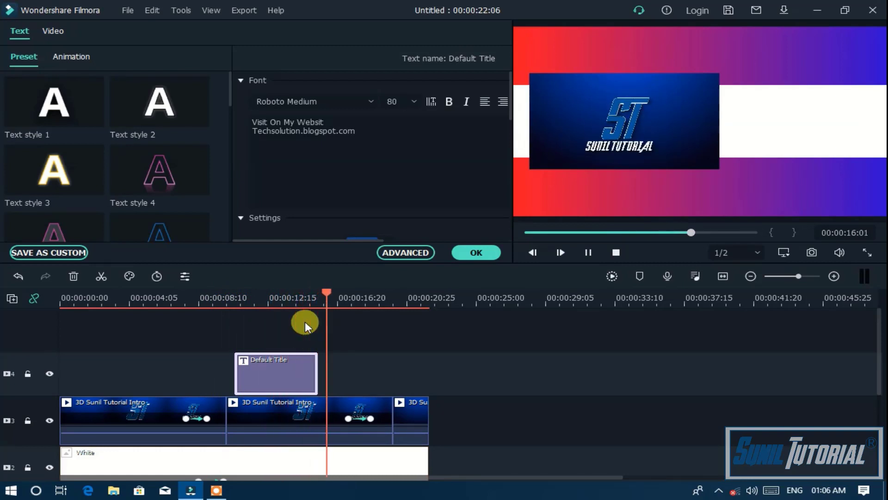
left_click(304, 321)
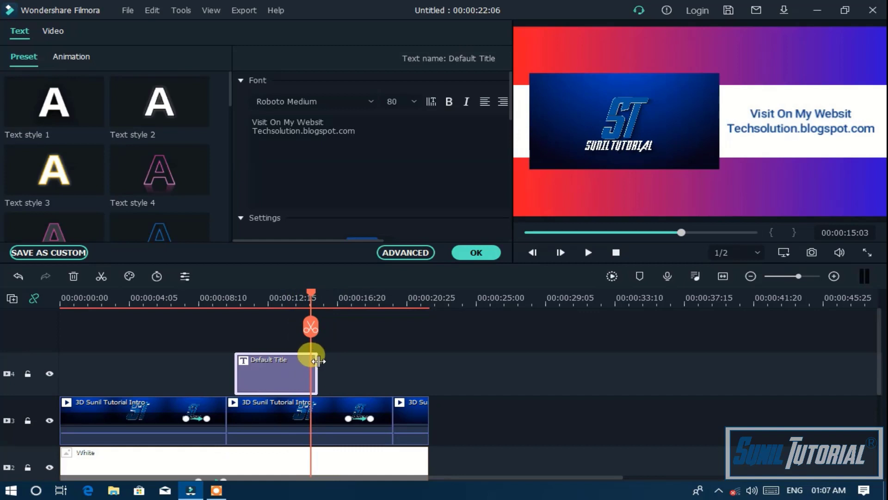
left_click_drag(311, 296, 317, 298)
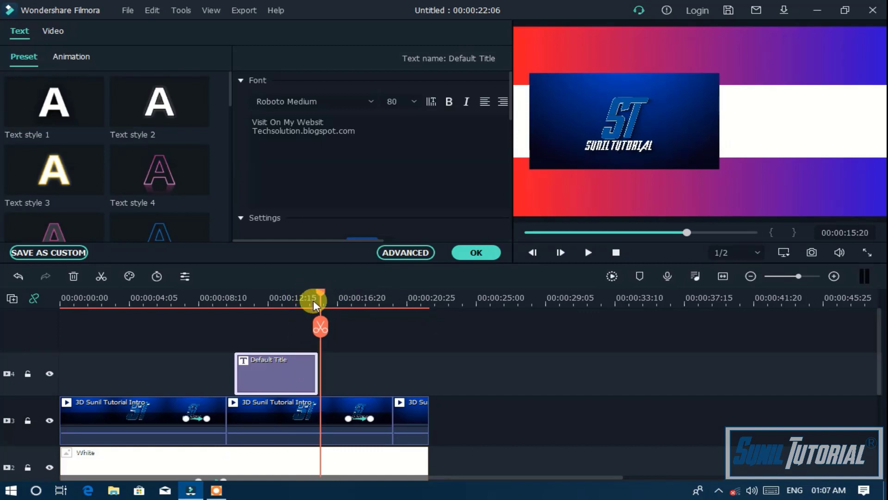
left_click(303, 309)
left_click(296, 372)
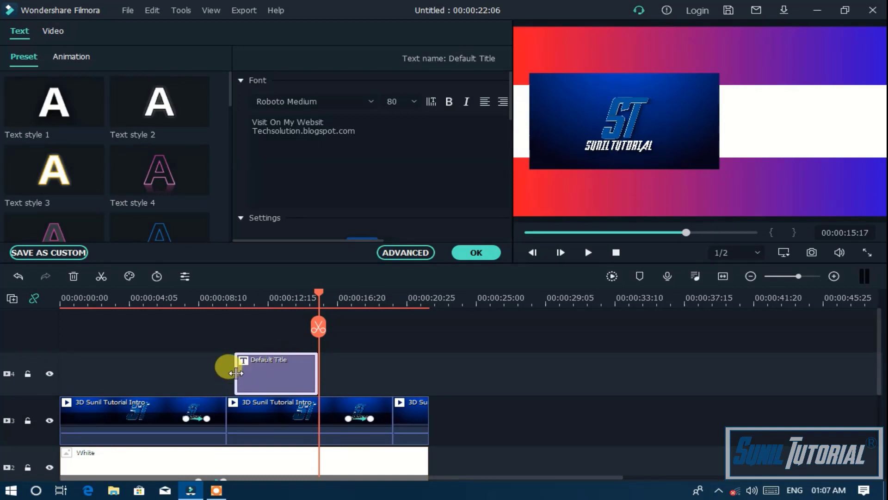
Step: In the title's advanced text editor, make its closing animation begin at about 00:00:04:19 and accept the change
right_click(267, 376)
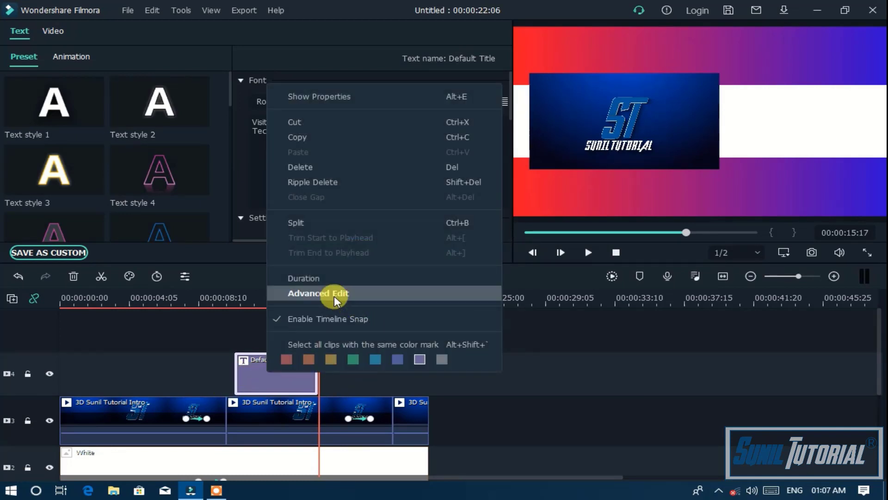
left_click(334, 299)
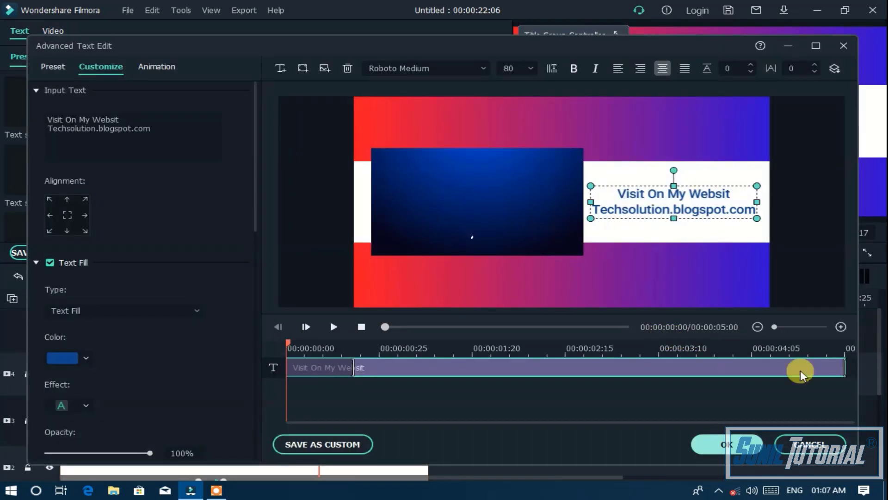
mouse_move(842, 363)
left_mouse_down()
mouse_move(813, 368)
mouse_move(856, 368)
mouse_move(846, 370)
left_mouse_up()
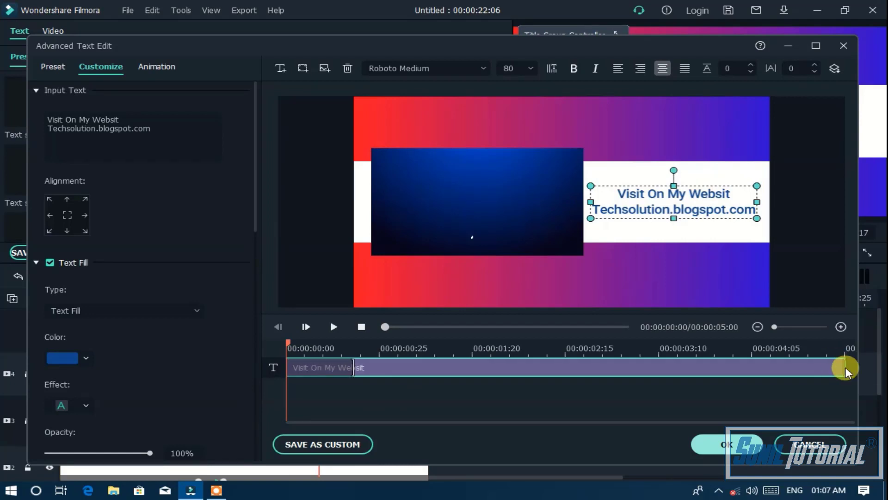
left_click_drag(845, 366, 814, 366)
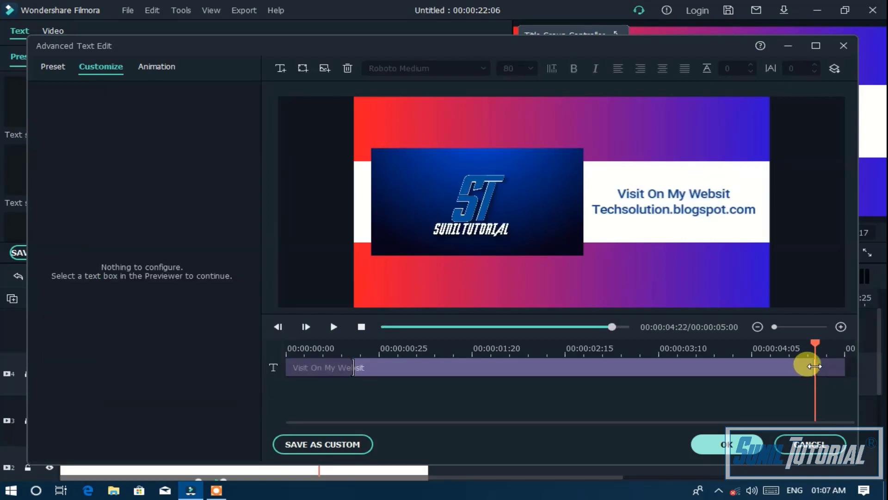
key("space")
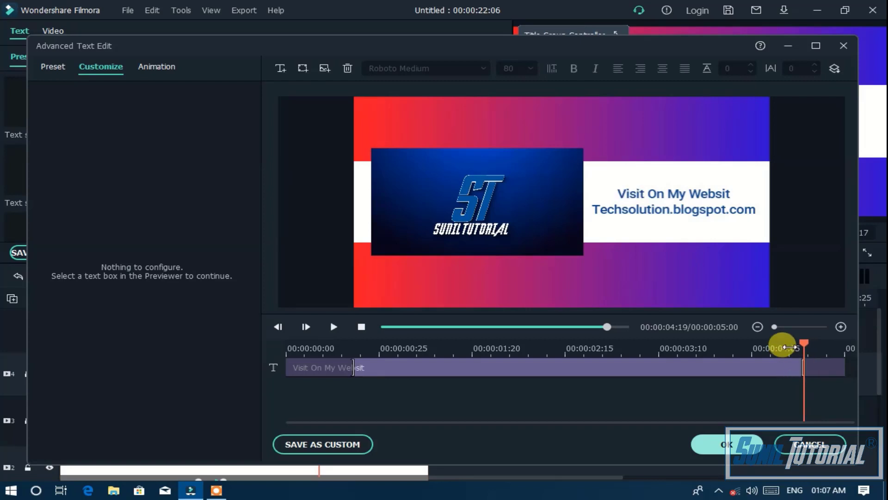
left_click(789, 349)
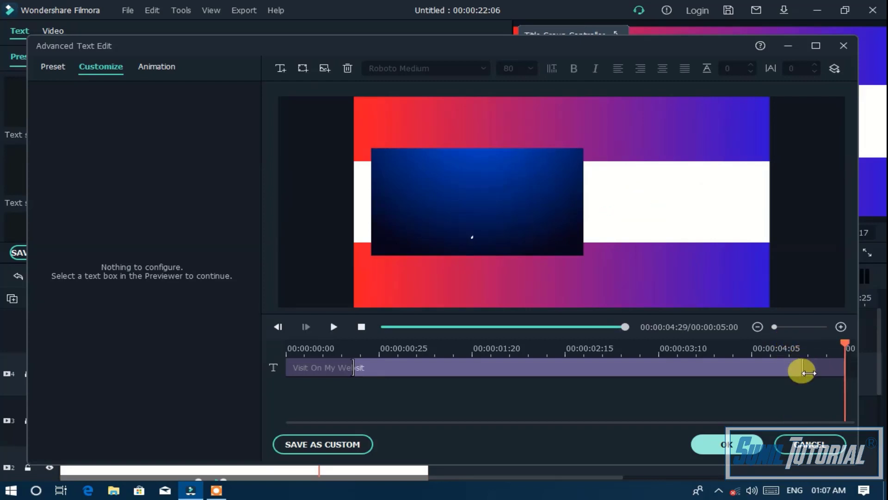
left_click(742, 446)
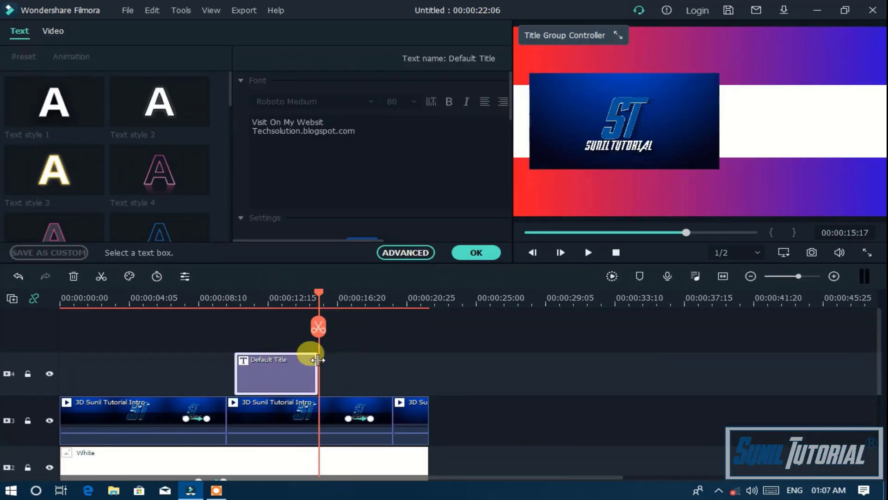
Step: Extend the Default Title clip's end to the second intro clip's first keyframe and play through to review the ending
left_click_drag(317, 366, 347, 364)
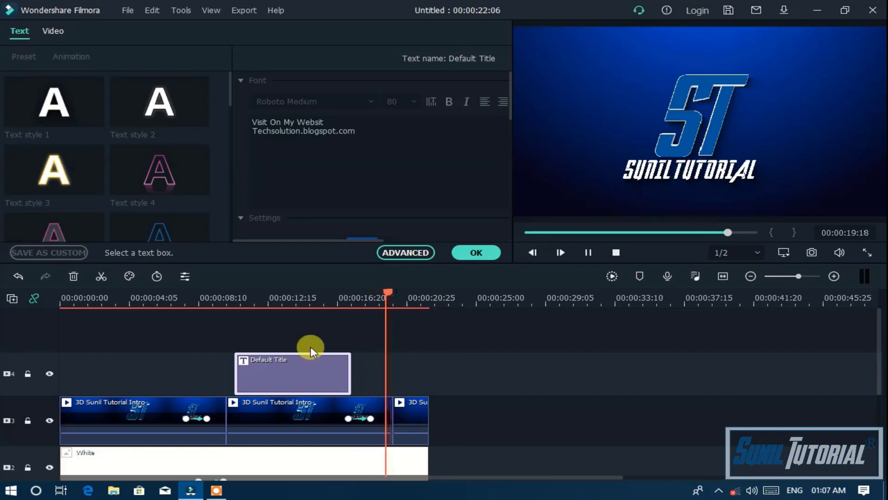
key("space")
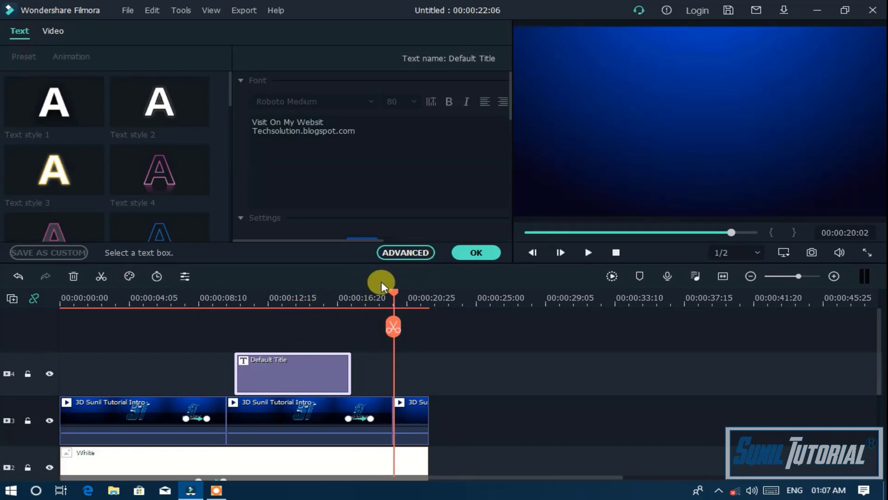
Step: Close the title's text settings and play the composition from just before the Default Title clip starts
left_click(476, 252)
left_click(246, 298)
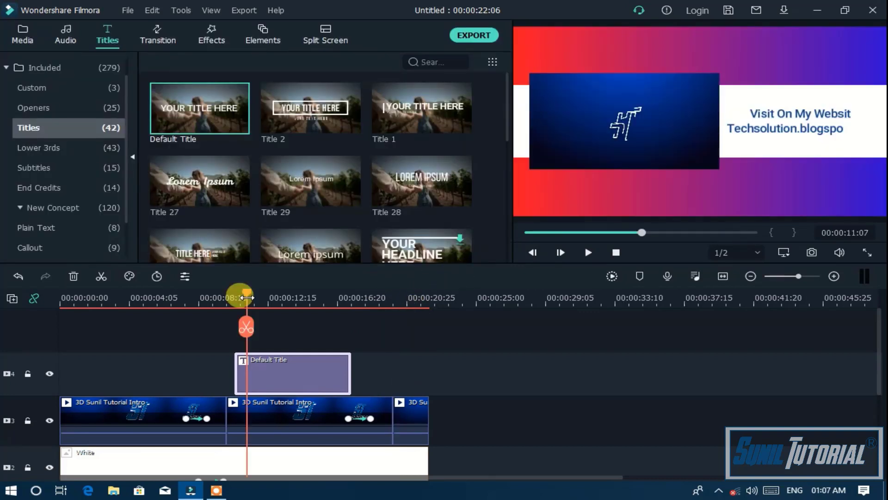
left_click_drag(250, 296, 234, 296)
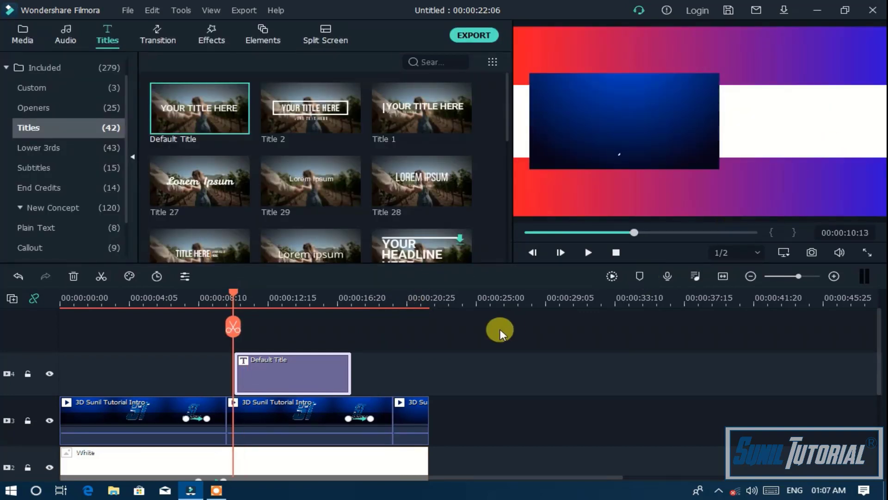
key("space")
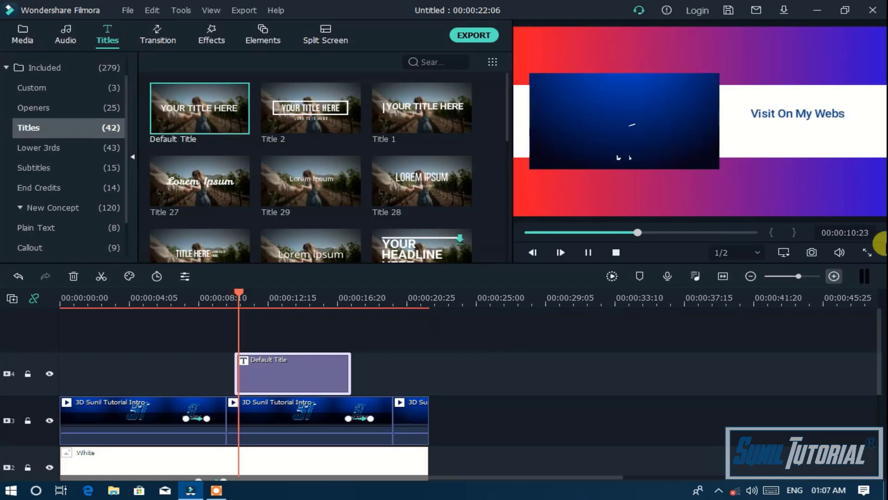
left_click(659, 194)
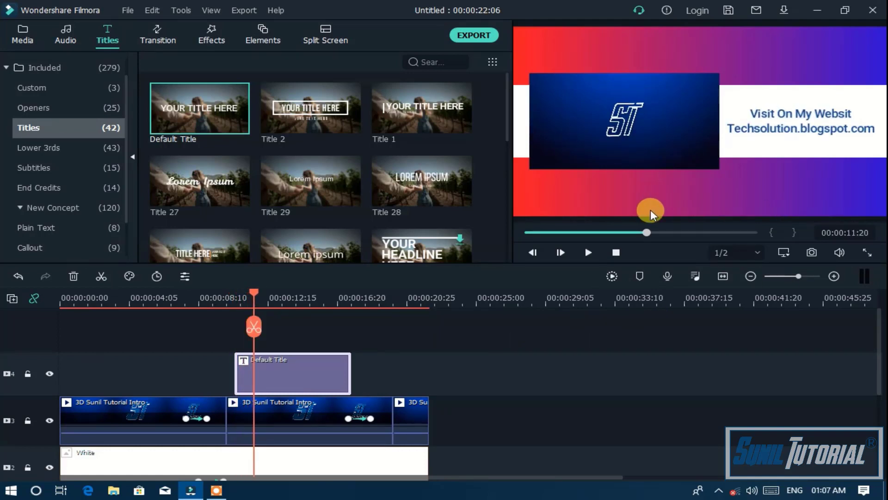
Step: Open the Default Title clip in the advanced text editor and place the text cursor after "Techsolution.blogspot.com"
right_click(283, 370)
left_click(336, 294)
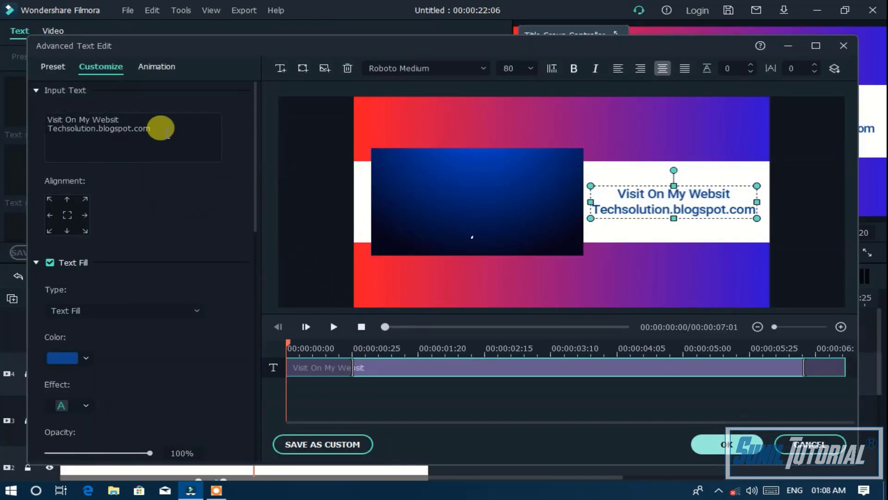
double_click(162, 128)
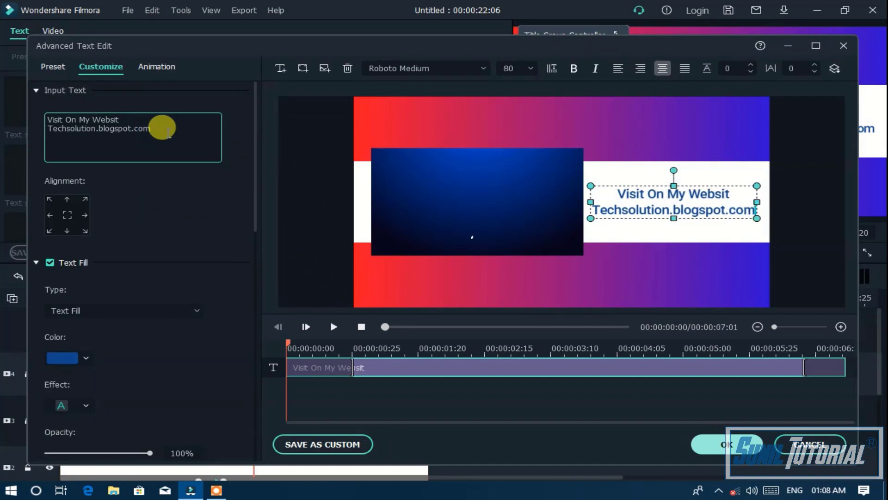
Step: Try adding three face-with-tears-of-joy emojis directly after the website address in the title text
key("super+period")
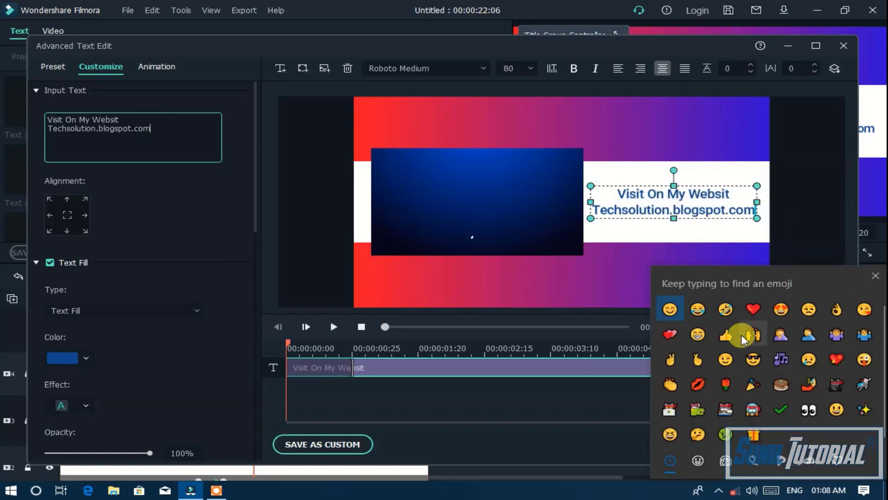
left_click(696, 309)
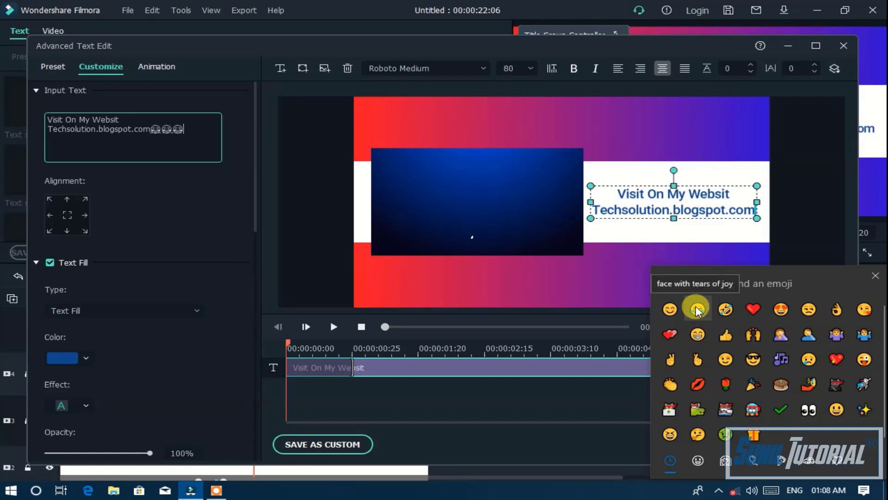
key("Escape")
key("BackSpace")
key("BackSpace")
key("BackSpace")
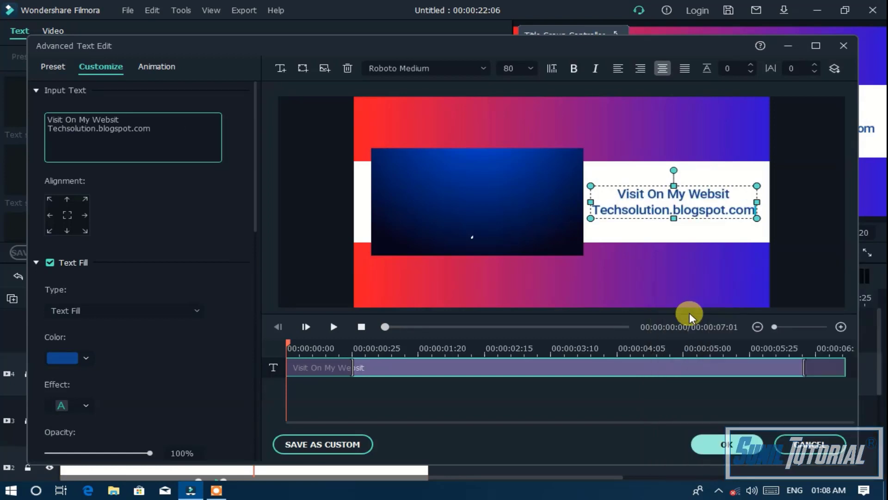
Step: Add a third line of six red heart emojis below the website address in the title text
key("Return")
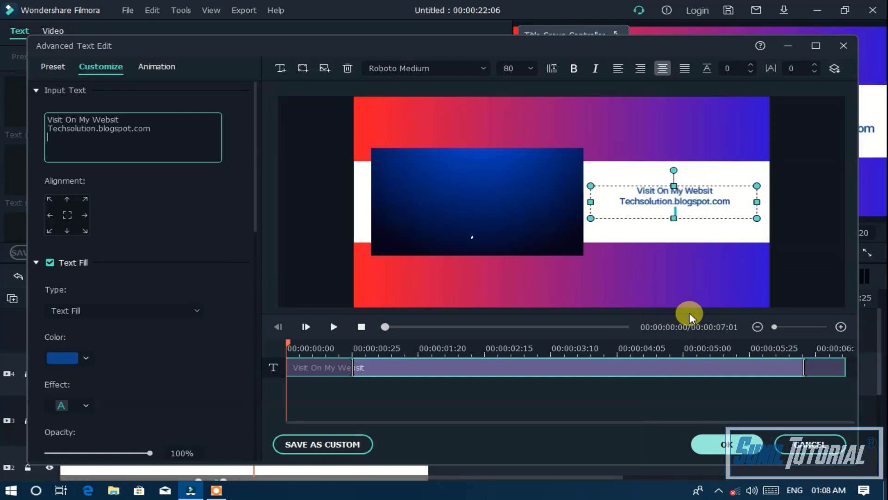
key("super+period")
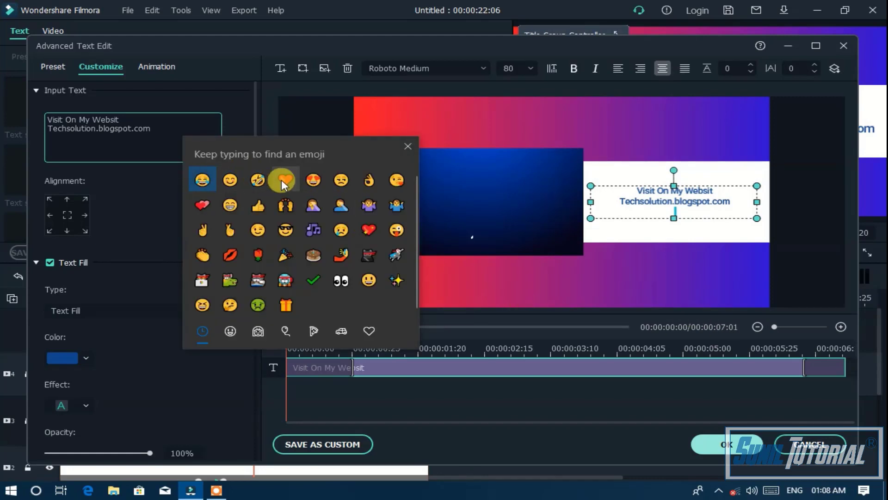
left_click(369, 330)
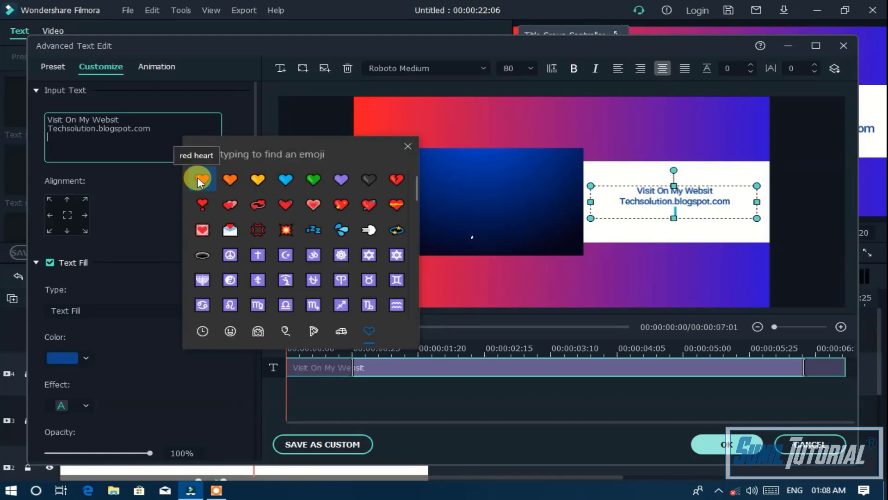
left_click(198, 178)
left_click(198, 178)
left_click(198, 178)
left_click(198, 178)
left_click(198, 178)
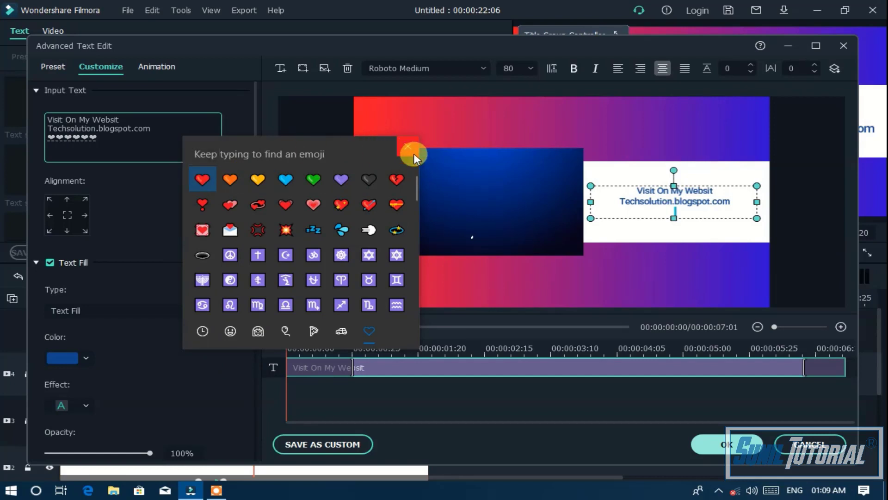
left_click(405, 144)
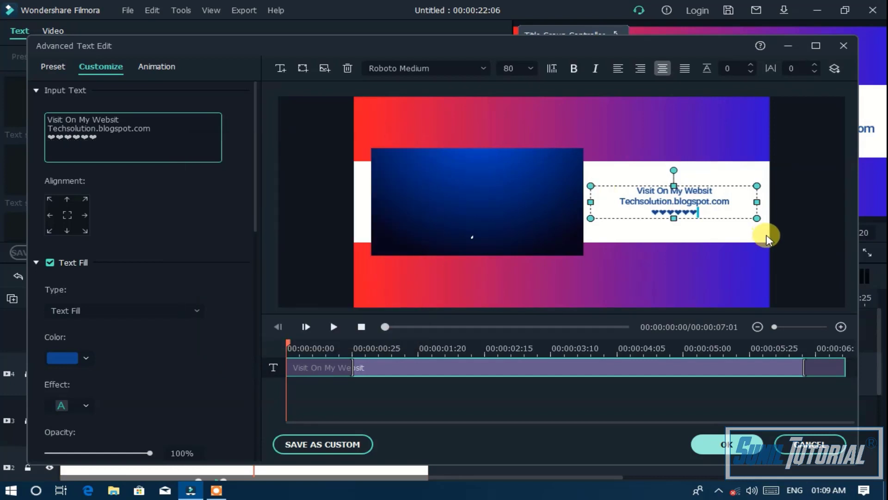
Step: Enlarge the title's text box on the white band, set its font size to 100 and accept the text edits
left_click(685, 215)
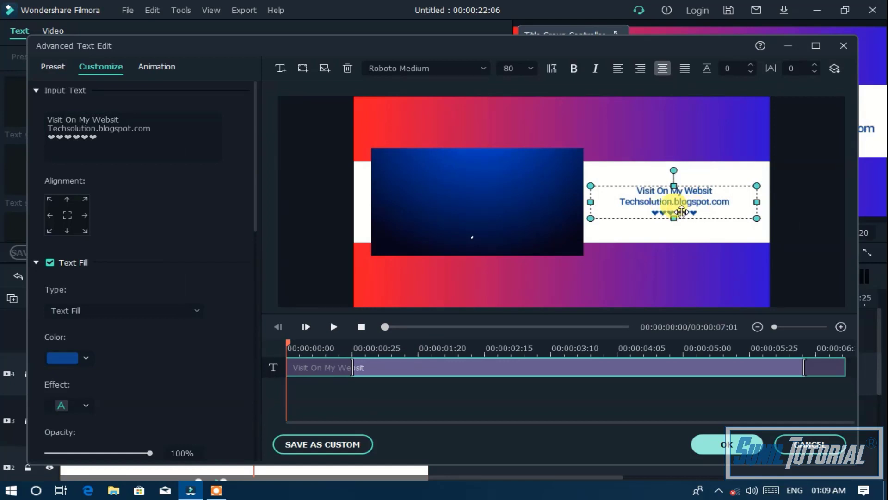
left_click_drag(757, 219, 715, 205)
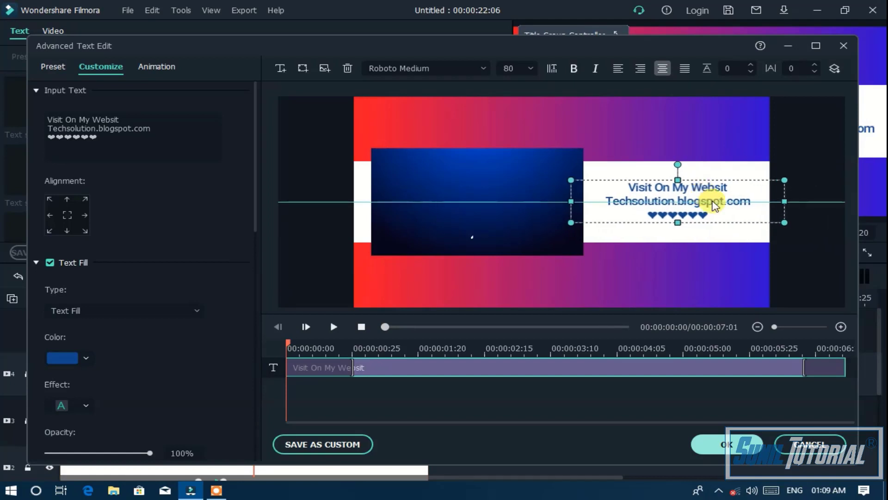
left_click(531, 69)
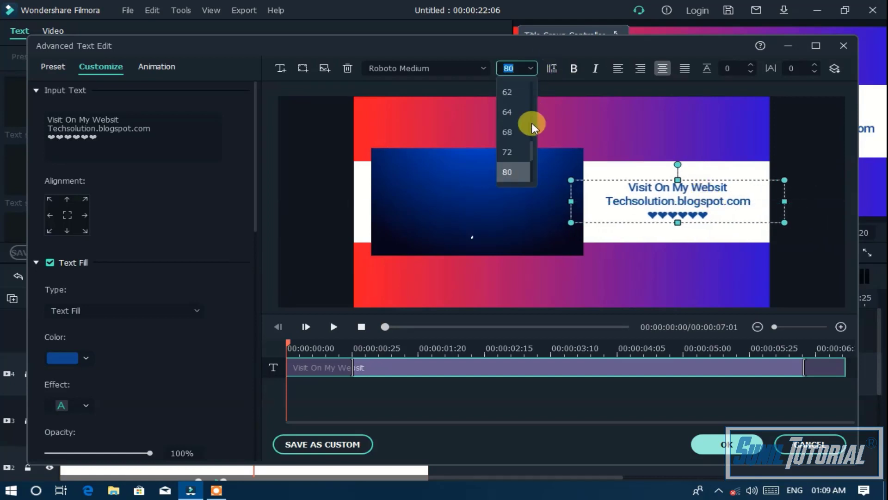
scroll(531, 153, "down", 1)
left_click(532, 155)
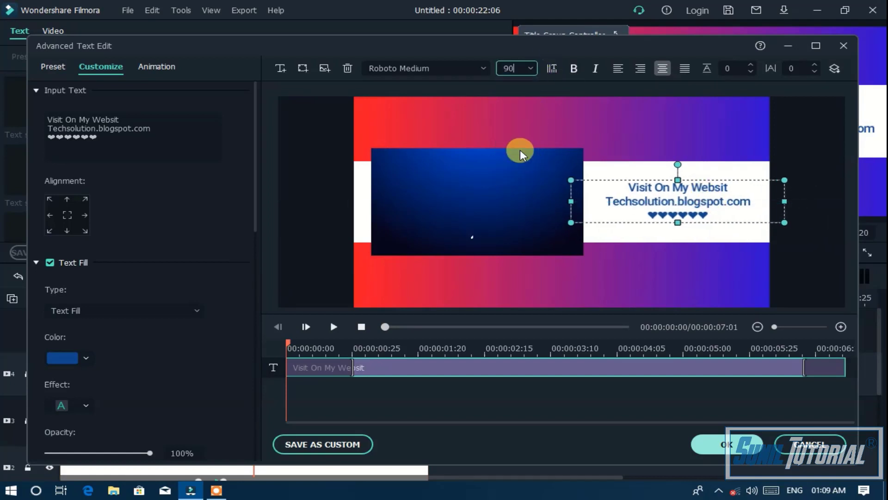
left_click(531, 68)
left_click(518, 171)
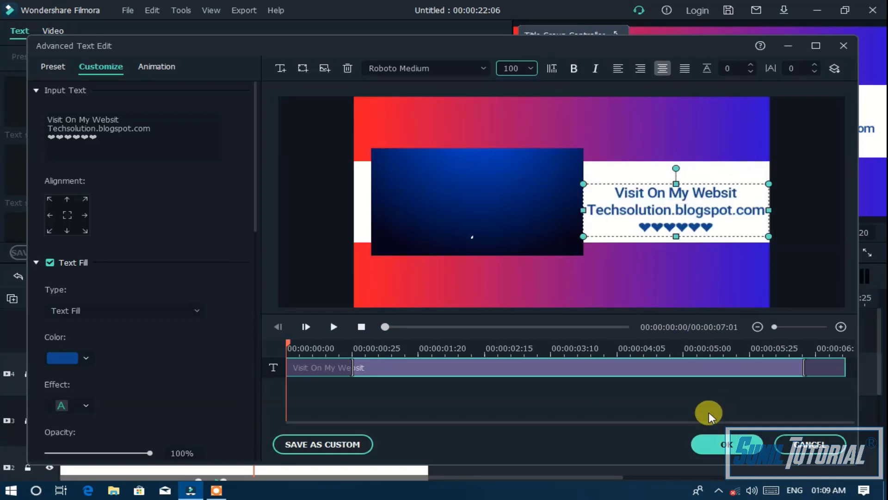
left_click(708, 441)
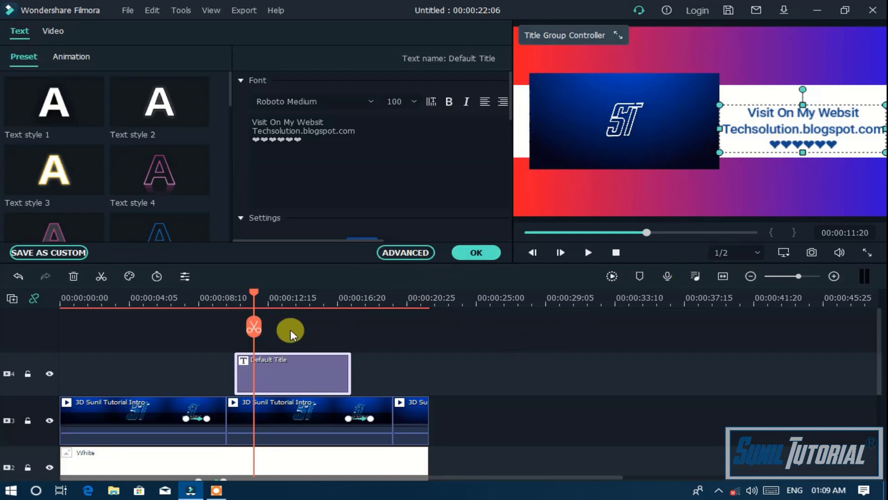
Step: Play the composition from about 00:00:09:28 to review the title with its row of hearts
key("space")
left_click(225, 300)
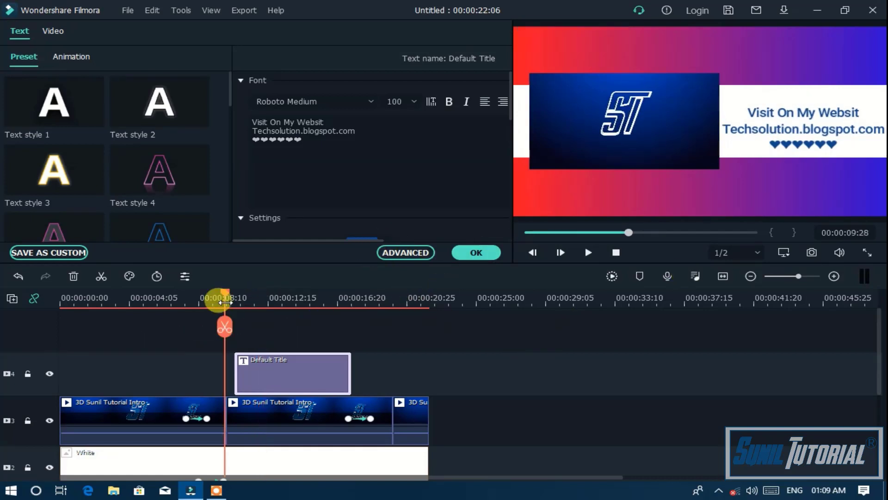
key("space")
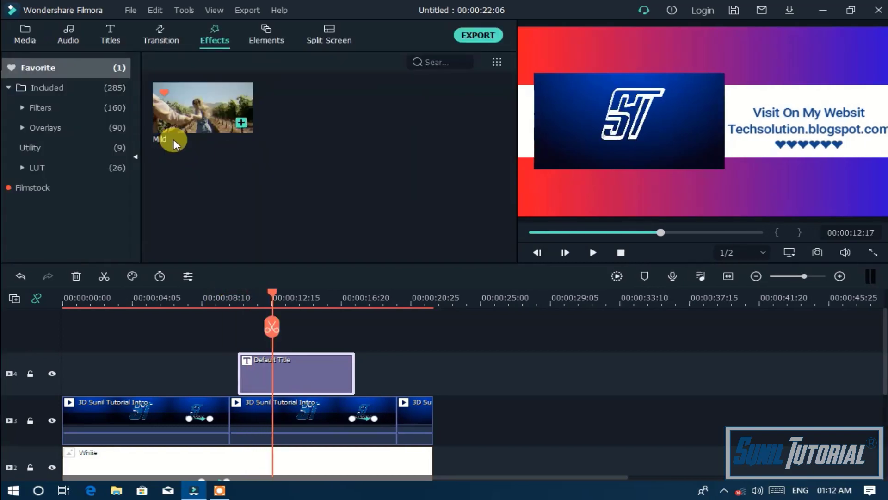
Step: Place the favorite Mild effect on a new track above the Default Title, starting slightly before it, and preview that section
left_click_drag(180, 123, 210, 343)
left_click(186, 301)
key("space")
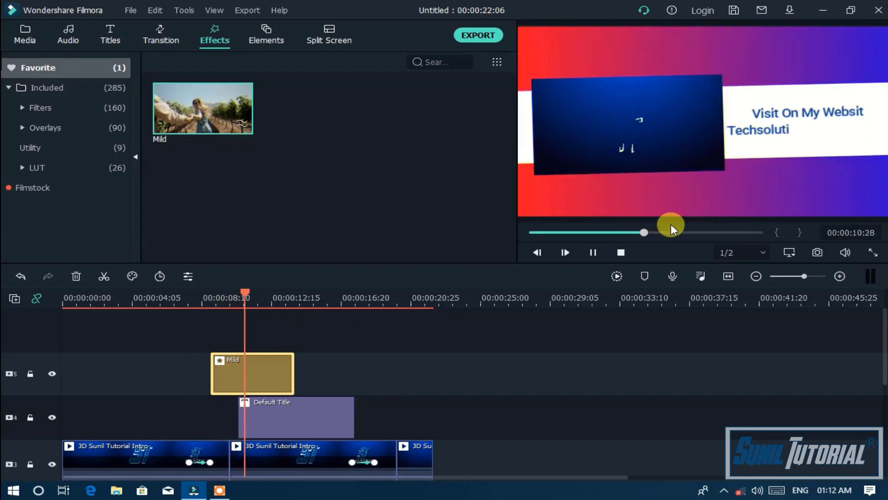
left_click(592, 253)
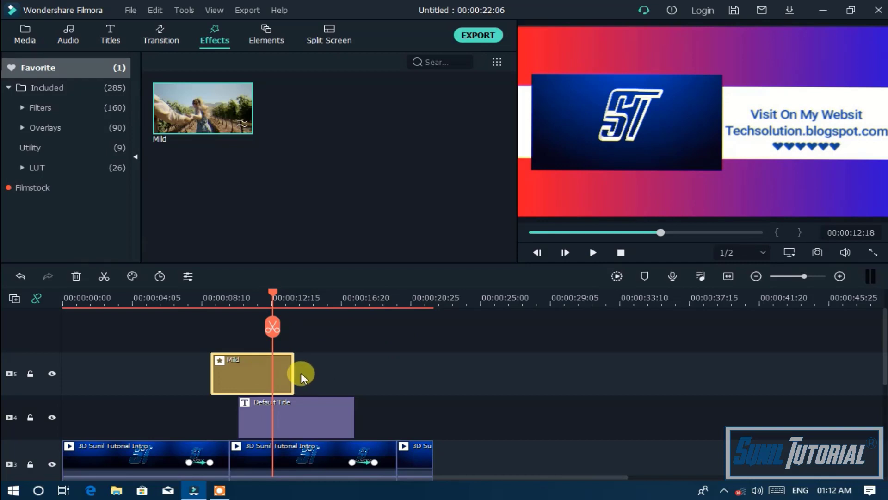
Step: Extend the Mild effect clip's end to just past the end of the Default Title clip and preview it
left_click_drag(293, 369, 364, 364)
key("space")
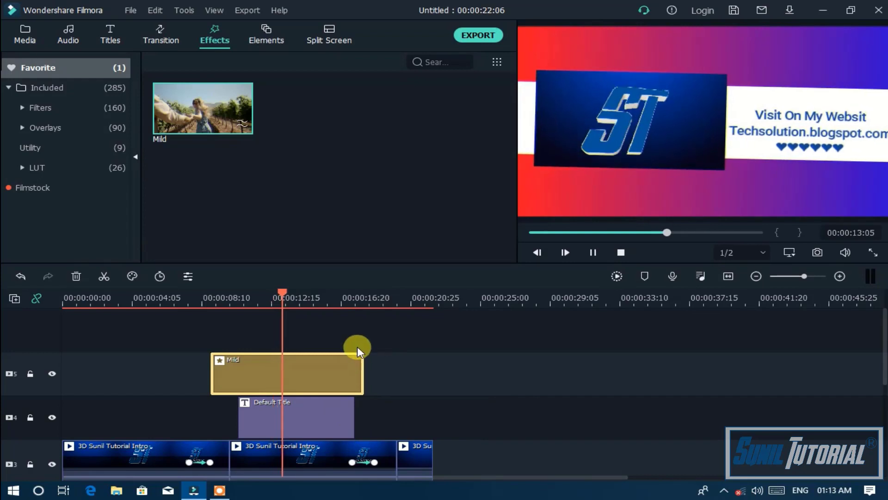